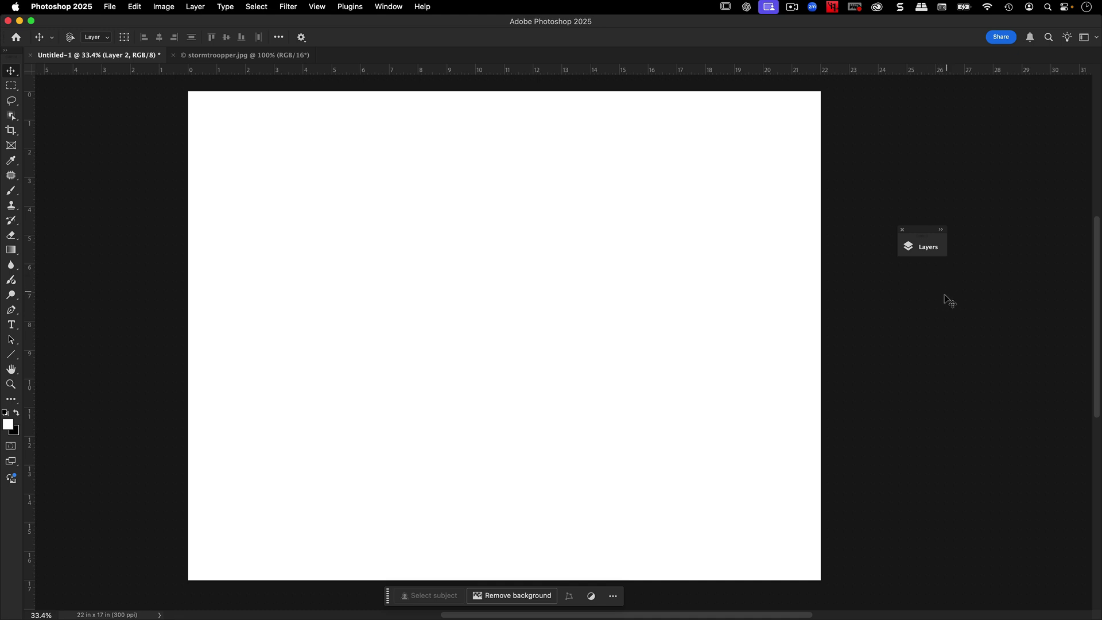
Step: Open the Layers panel, place it beside the canvas and show Layer 2
click(925, 247)
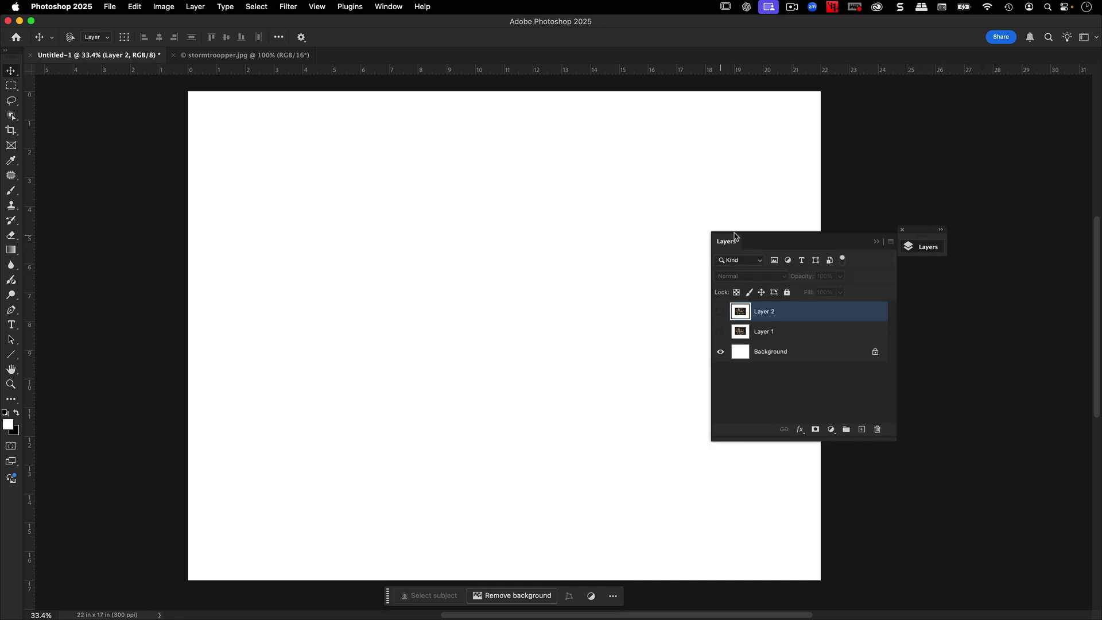
drag(758, 238, 916, 367)
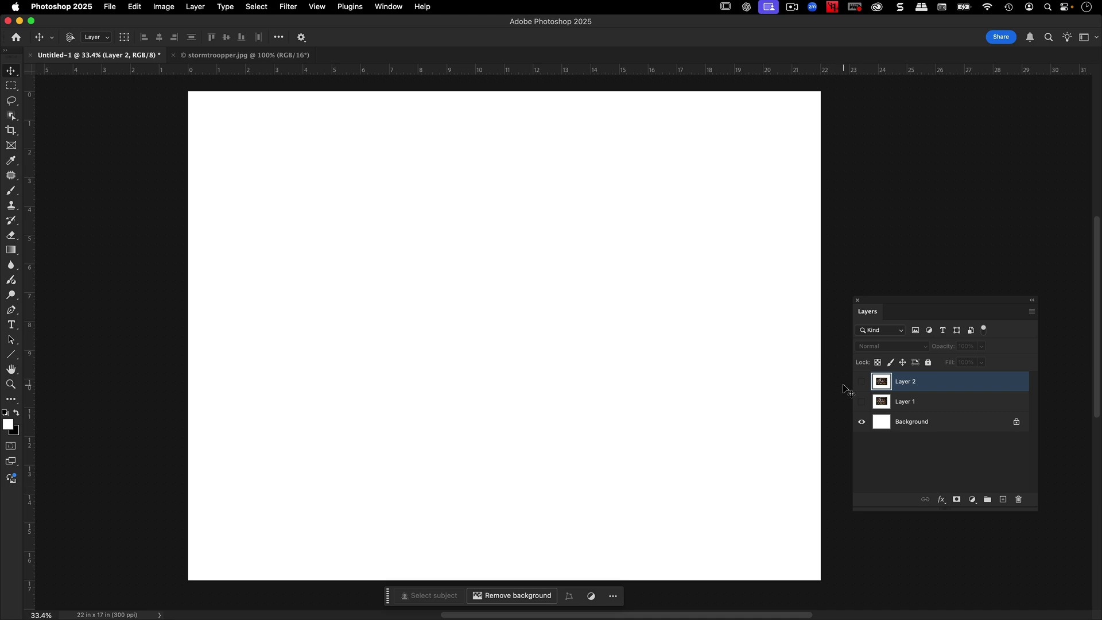
click(860, 383)
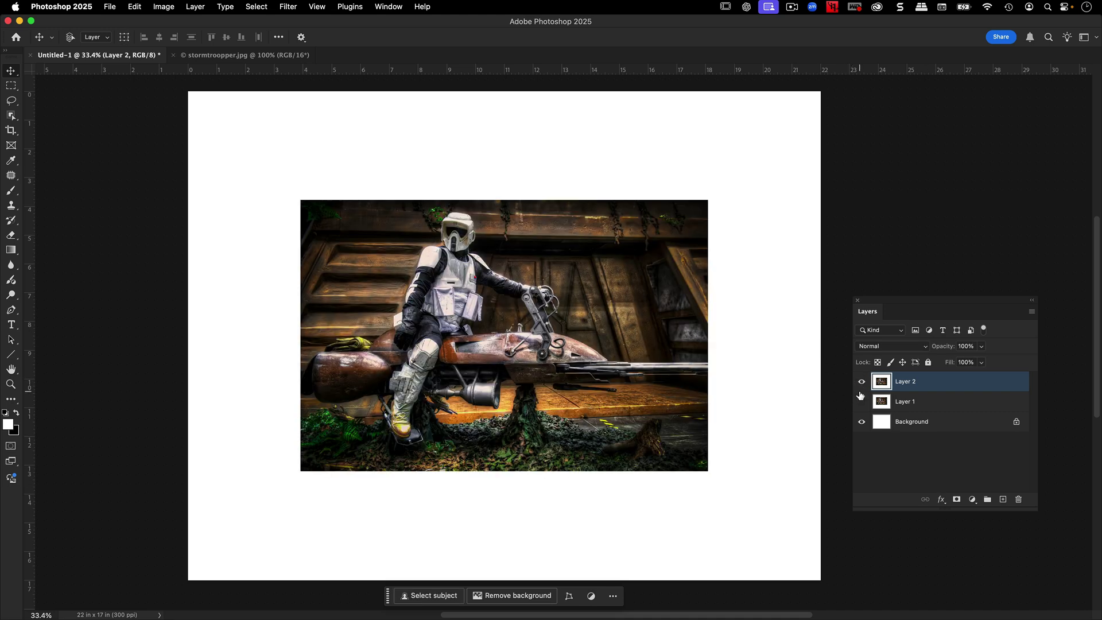
click(860, 397)
Step: Add a vertical guide at 50% of the canvas width
click(317, 7)
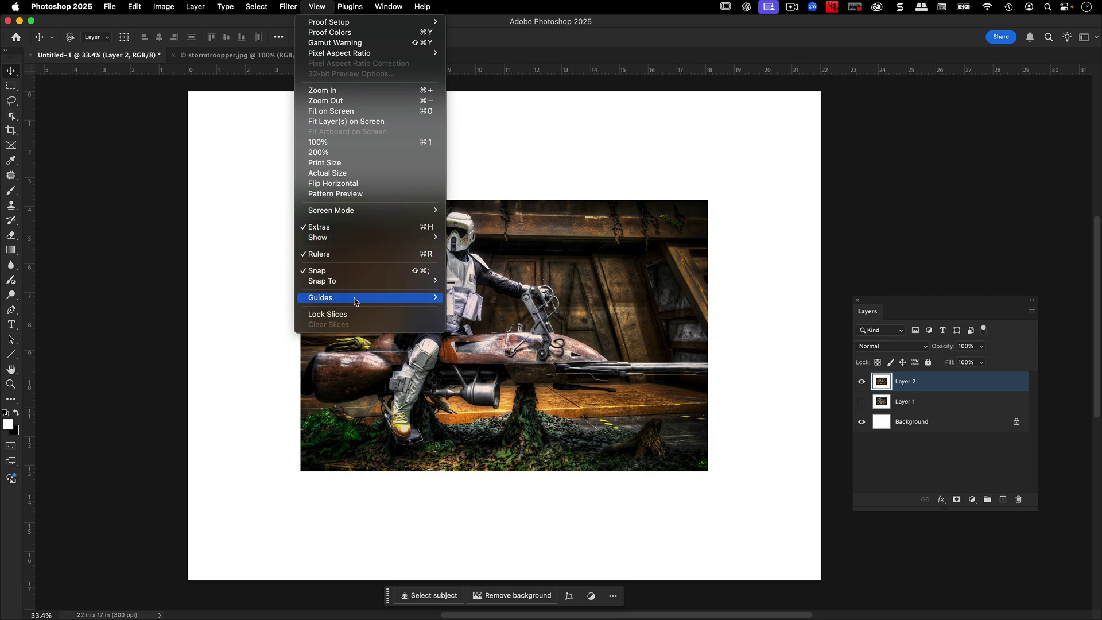
mouse_move(357, 298)
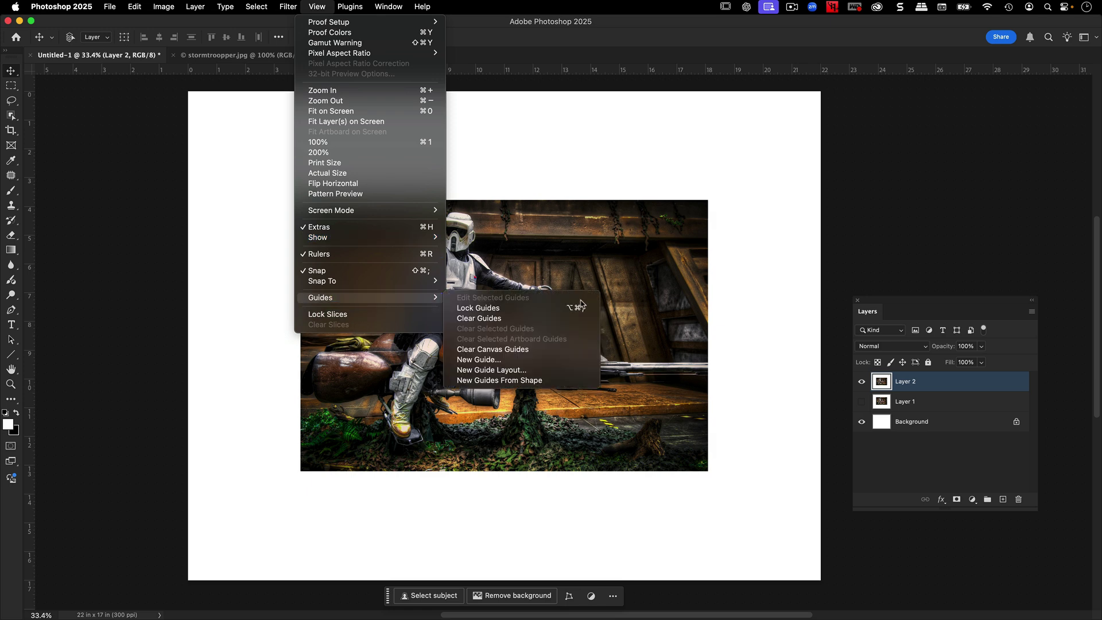
click(512, 360)
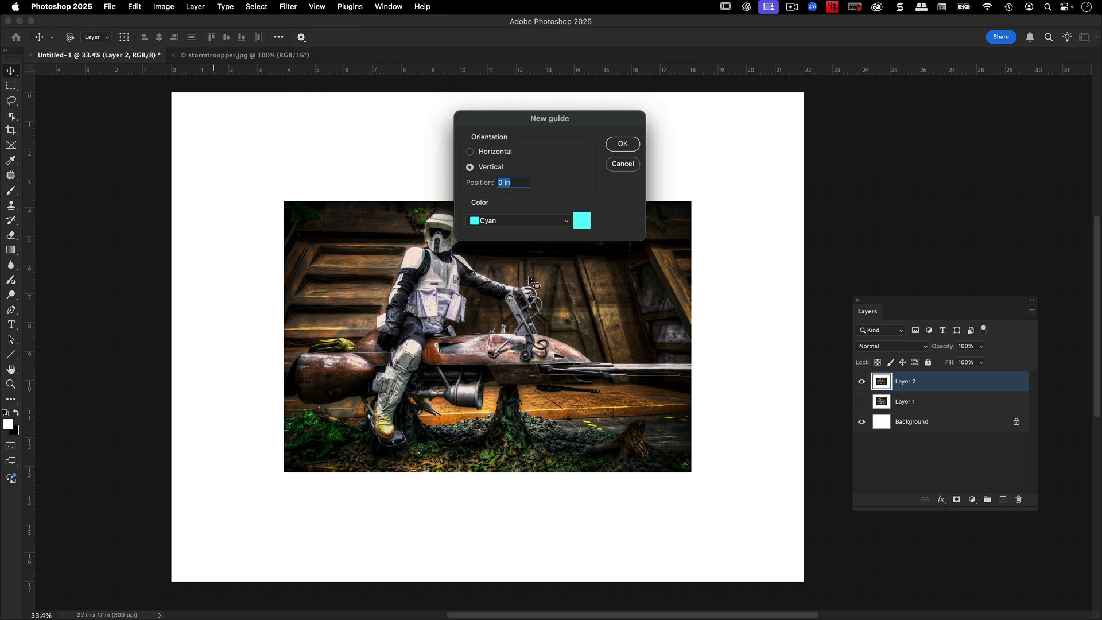
text(50%)
key(Return)
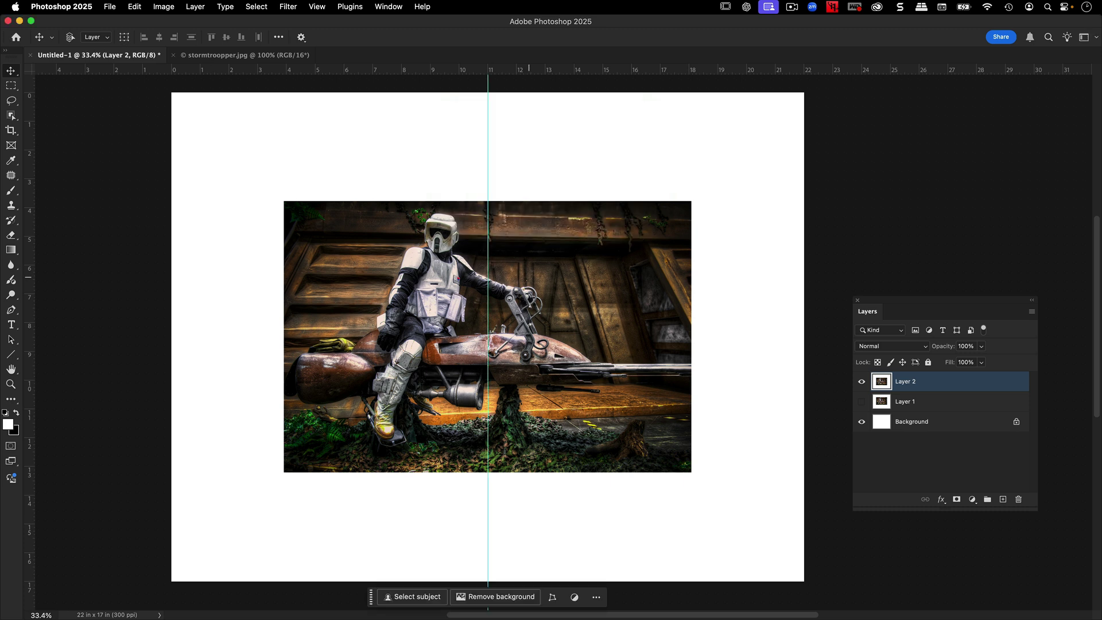
Step: Add a horizontal guide at 50% of the canvas height
scroll(369, 177, up, 2)
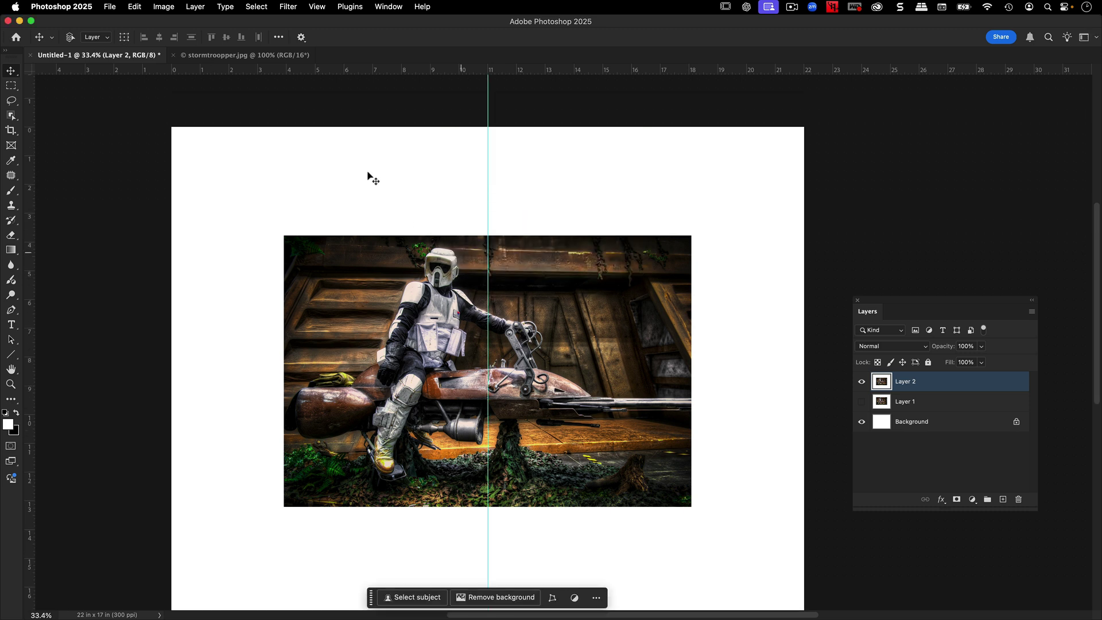
click(388, 6)
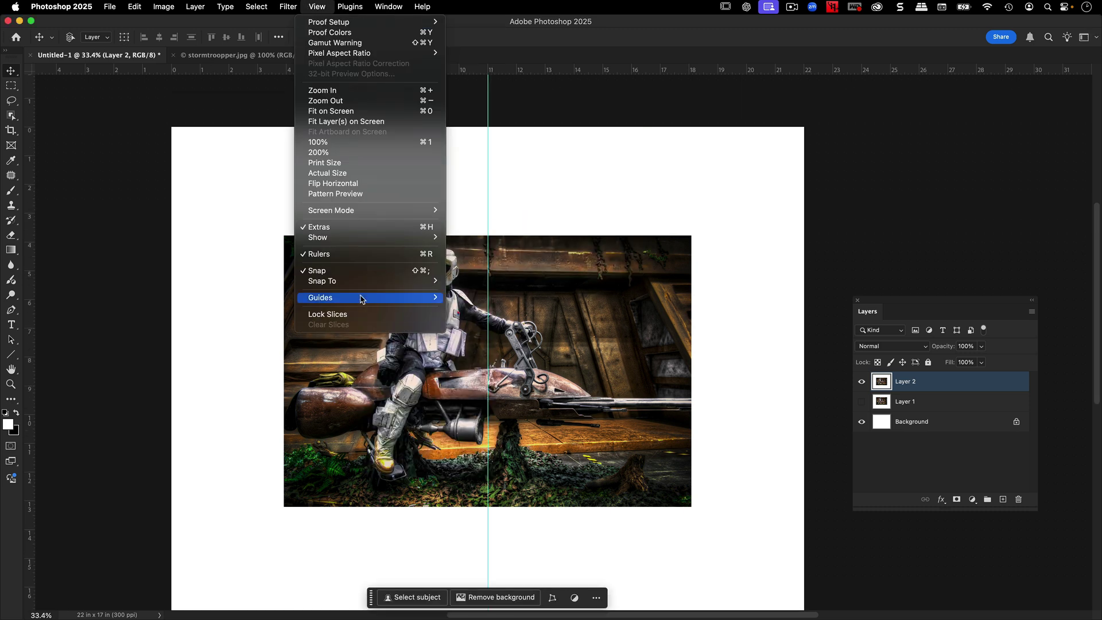
mouse_move(363, 298)
click(503, 360)
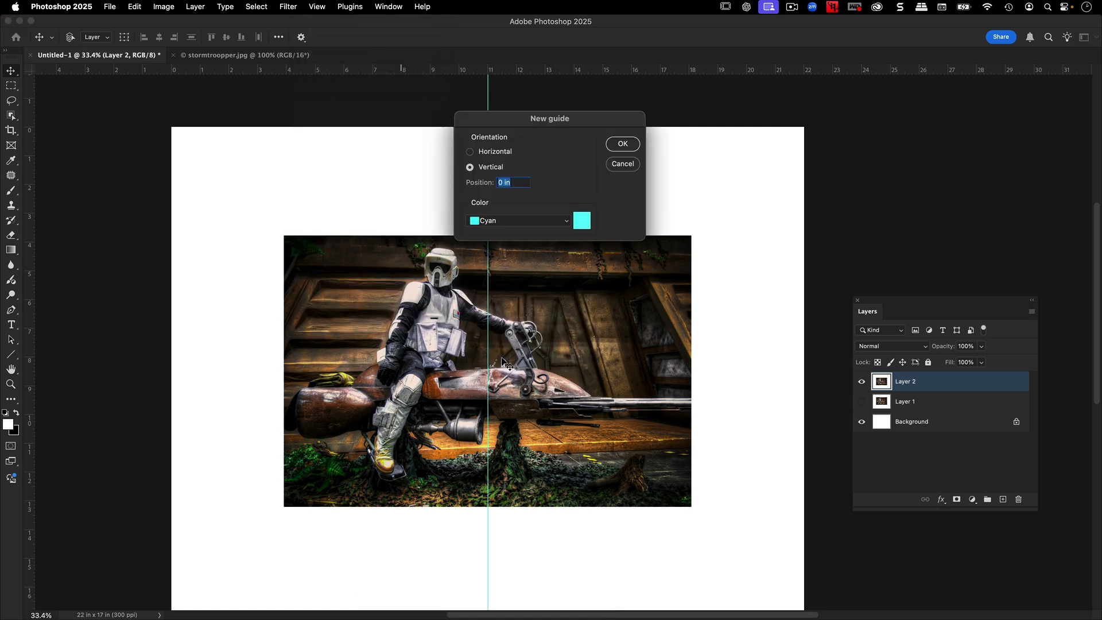
click(488, 154)
text(50)
key(Return)
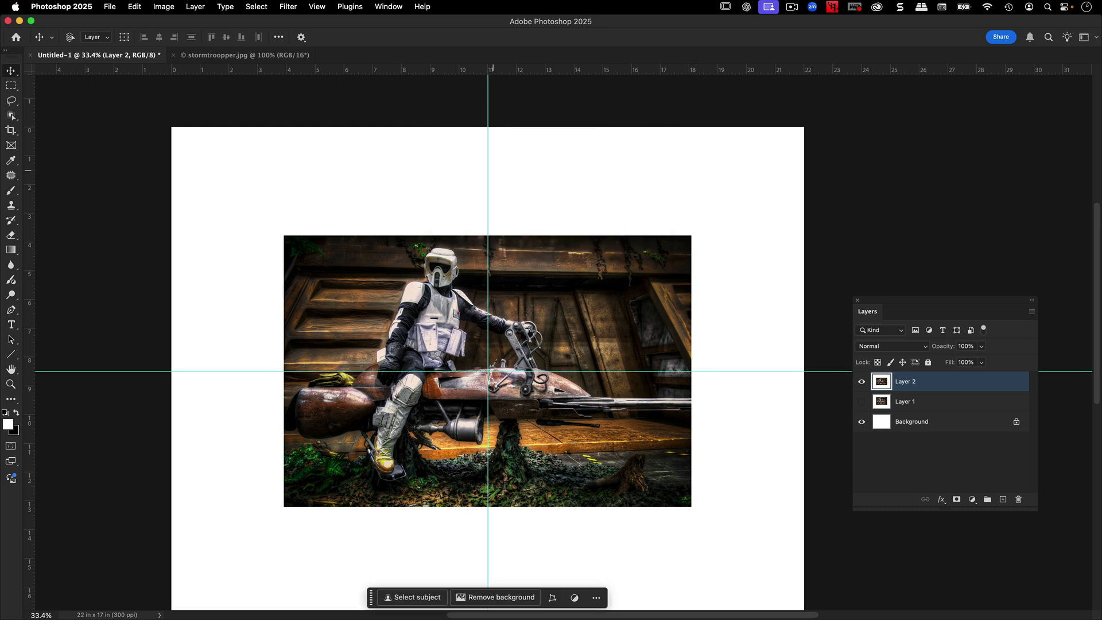
Step: Clear both center guides from the canvas
scroll(493, 172, down, 1)
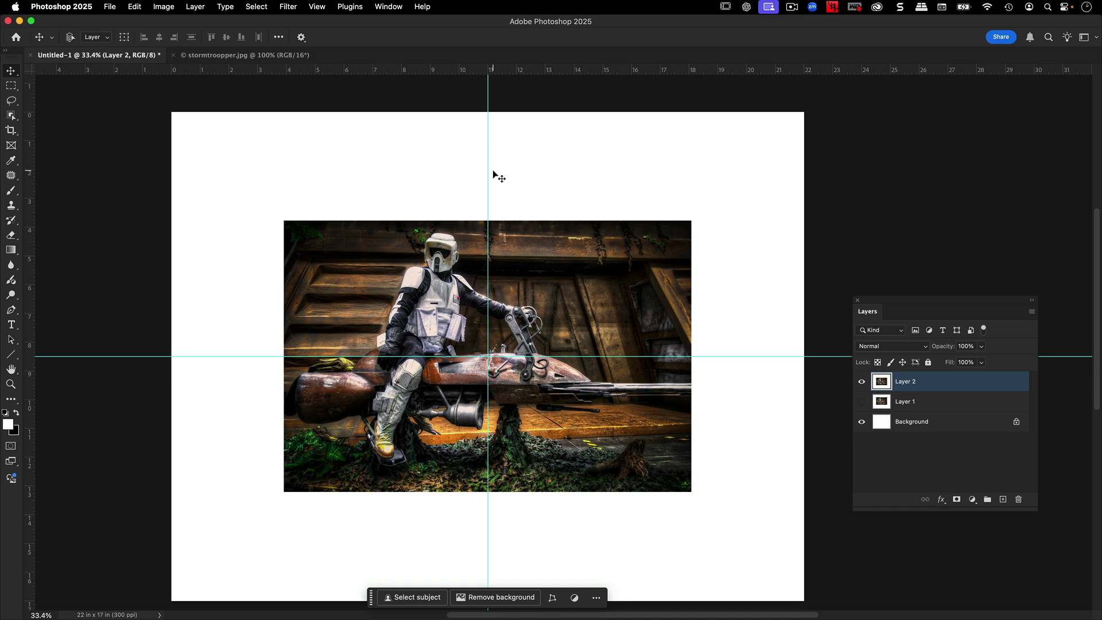
right_click(730, 357)
click(764, 392)
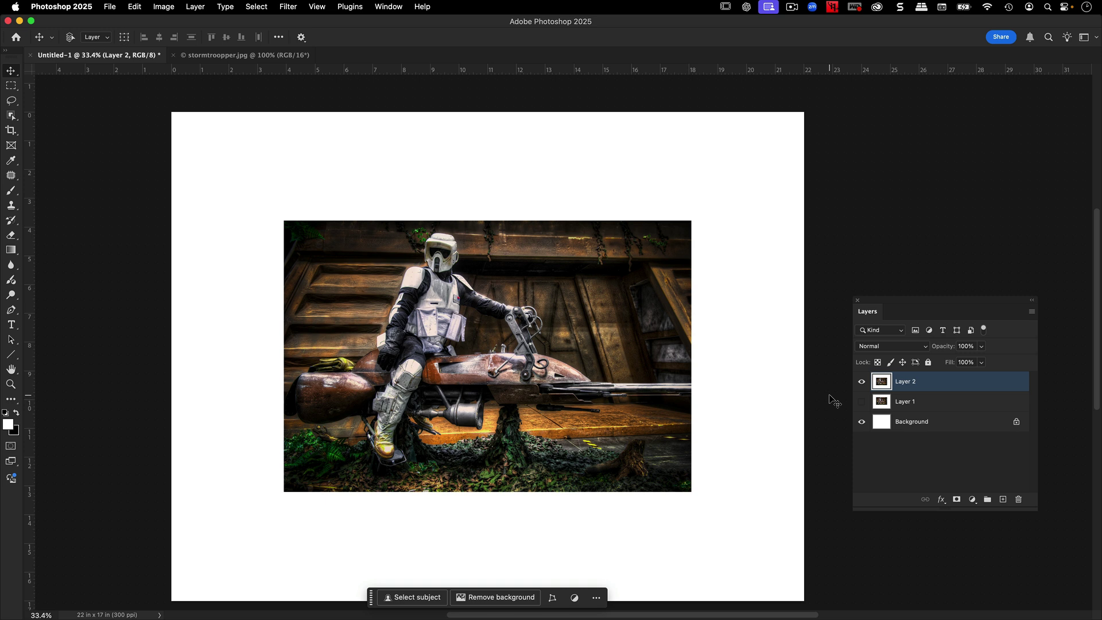
Step: Compare the photo's vertical placement on Layer 1 and Layer 2 by showing them alternately, then hide both layers
scroll(794, 395, down, 1)
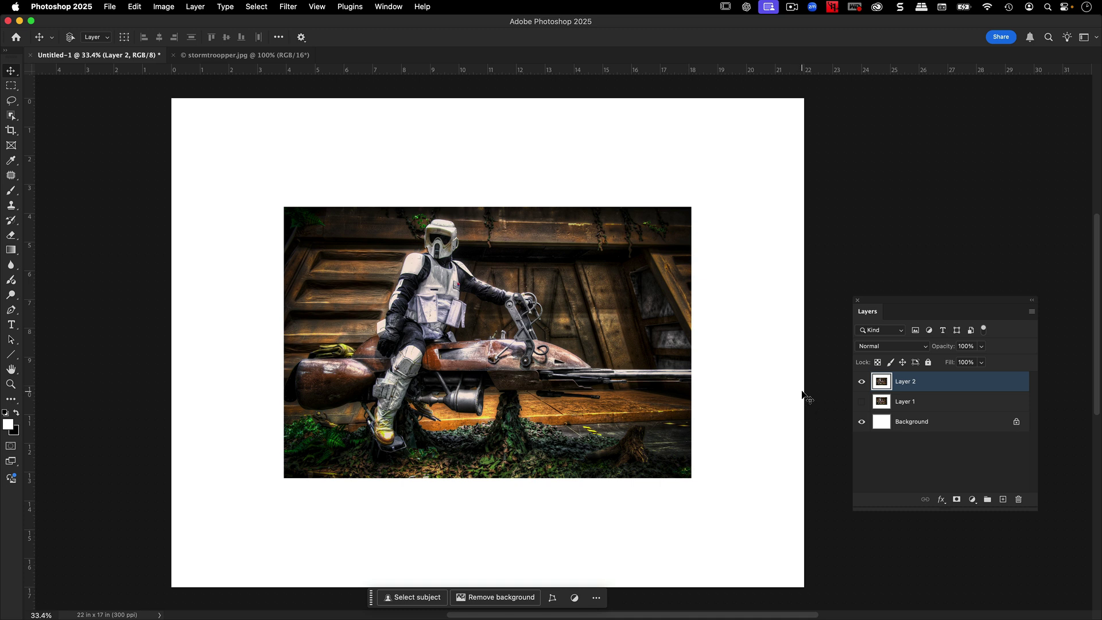
click(862, 384)
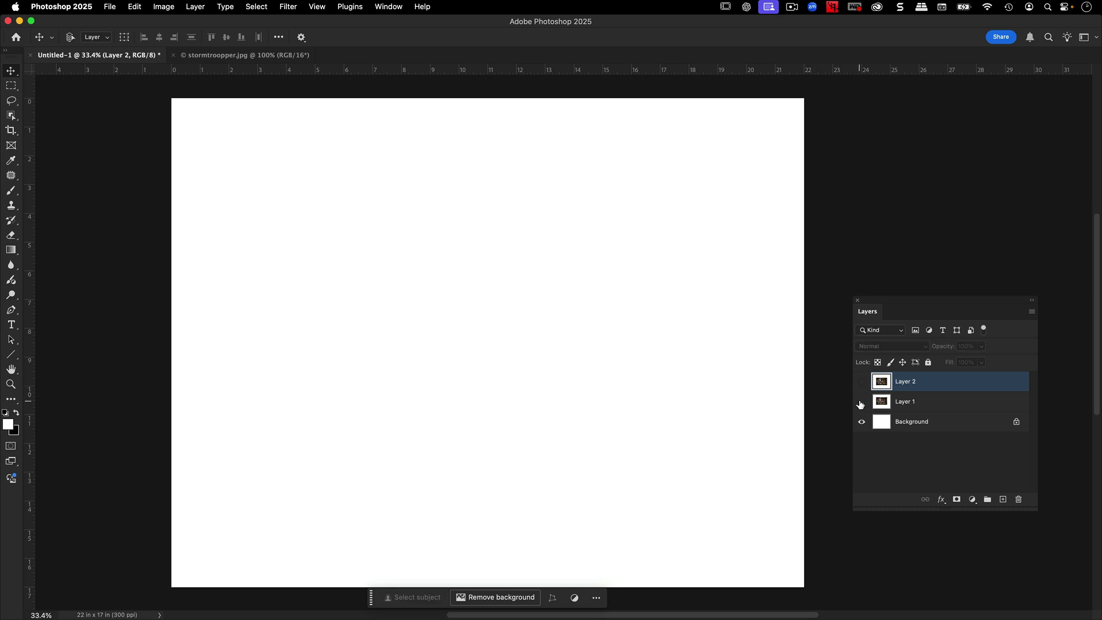
click(862, 403)
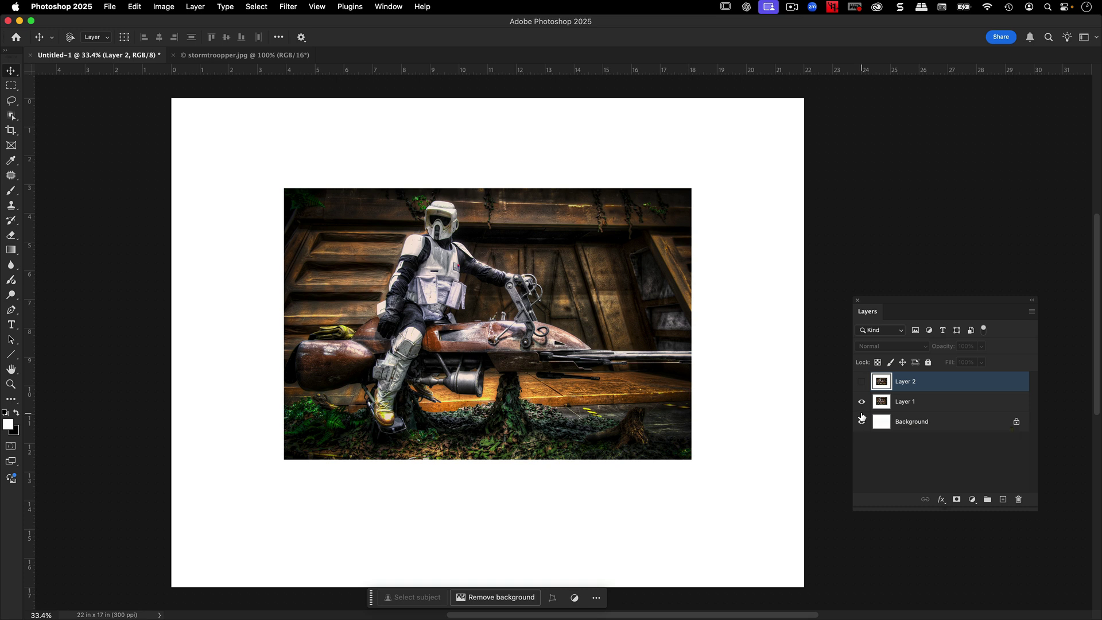
click(861, 403)
click(862, 381)
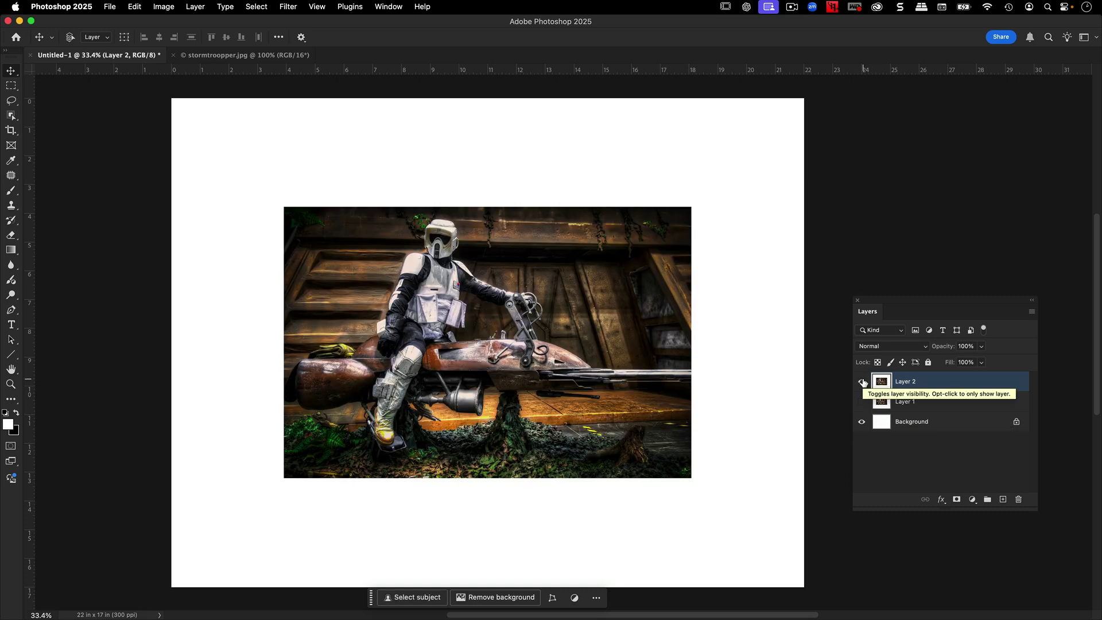
click(862, 381)
click(862, 403)
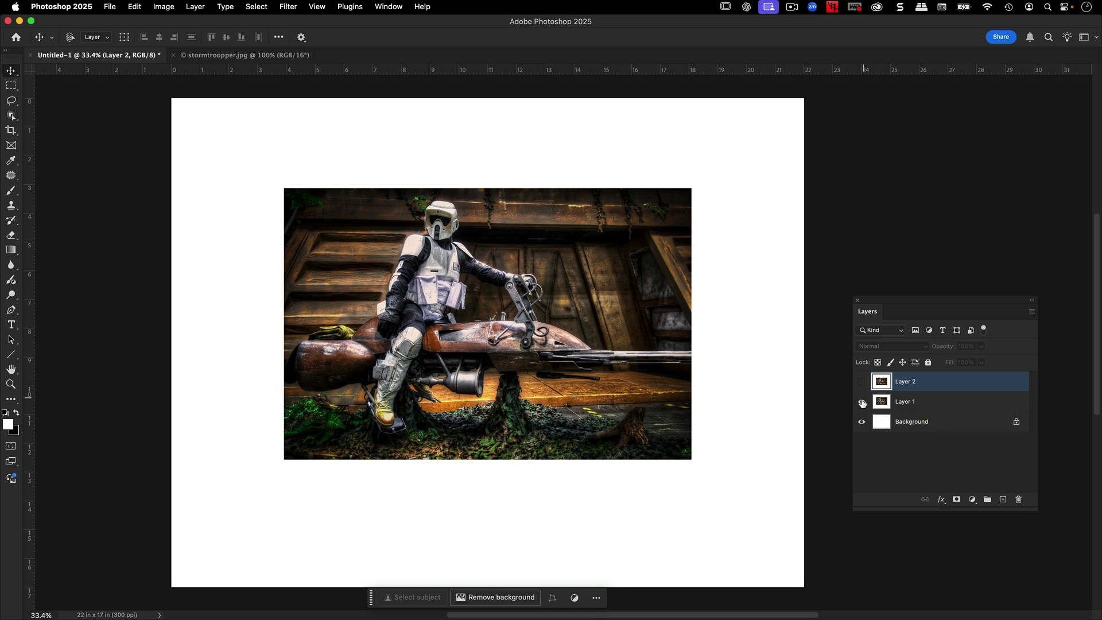
click(861, 403)
click(862, 383)
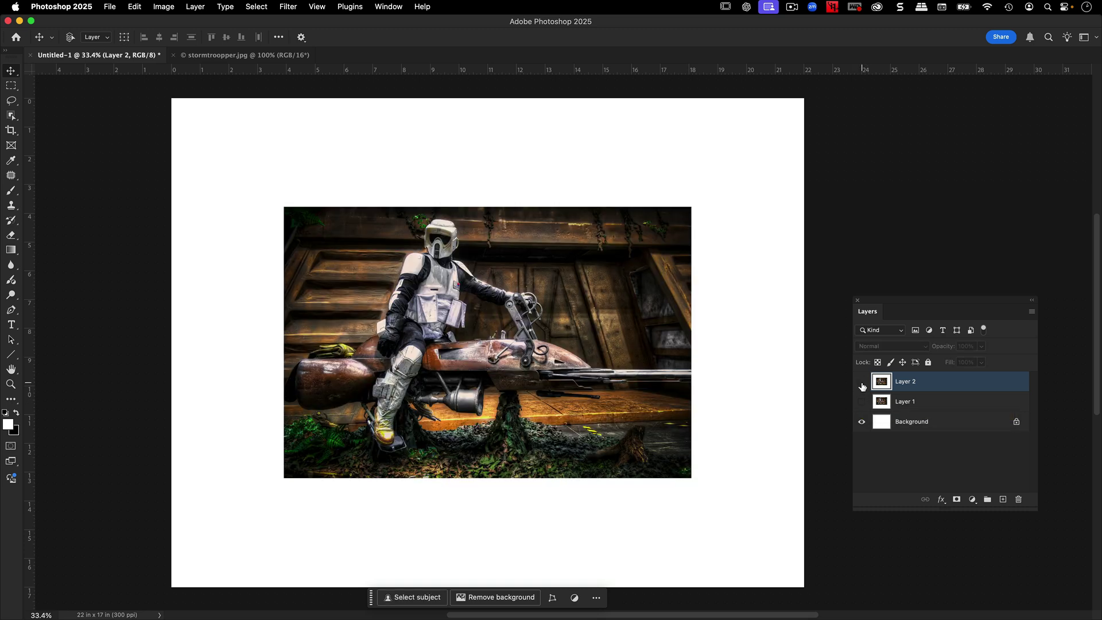
click(862, 383)
Step: Deselect in stormtrooper.jpg and copy its photo into Untitled-1 directly above the Background layer, accepting the bit-depth difference
click(936, 423)
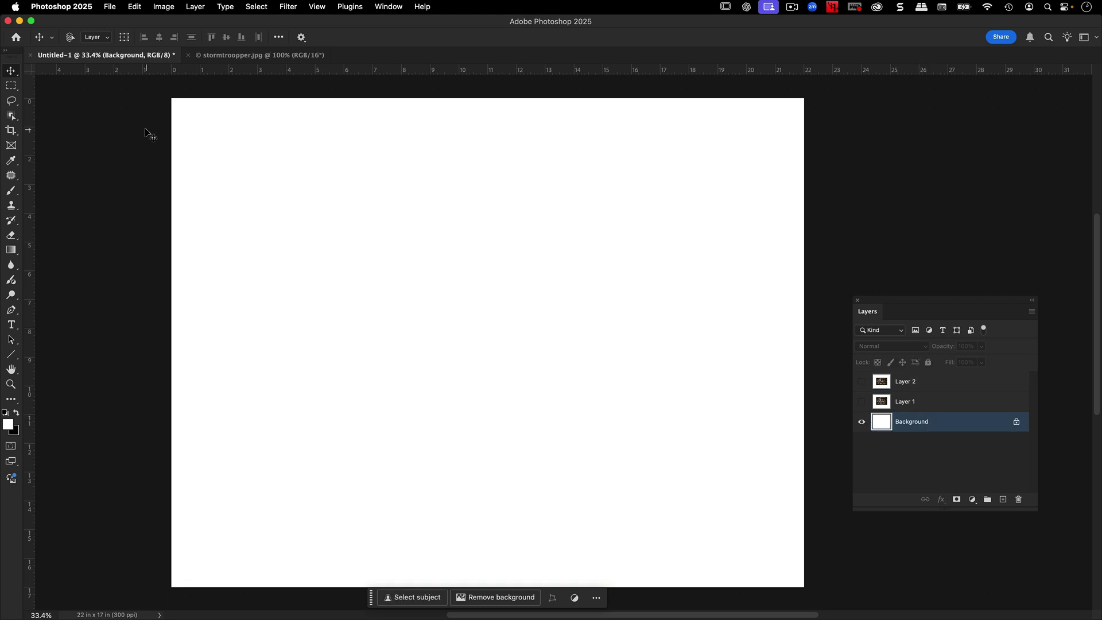
click(235, 58)
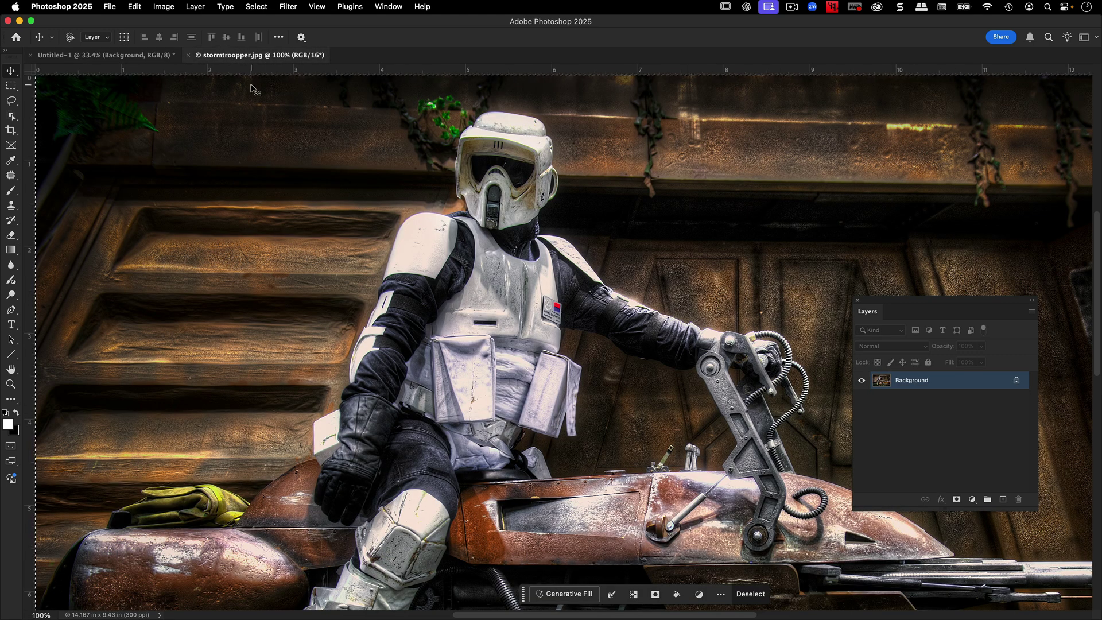
key(super+0)
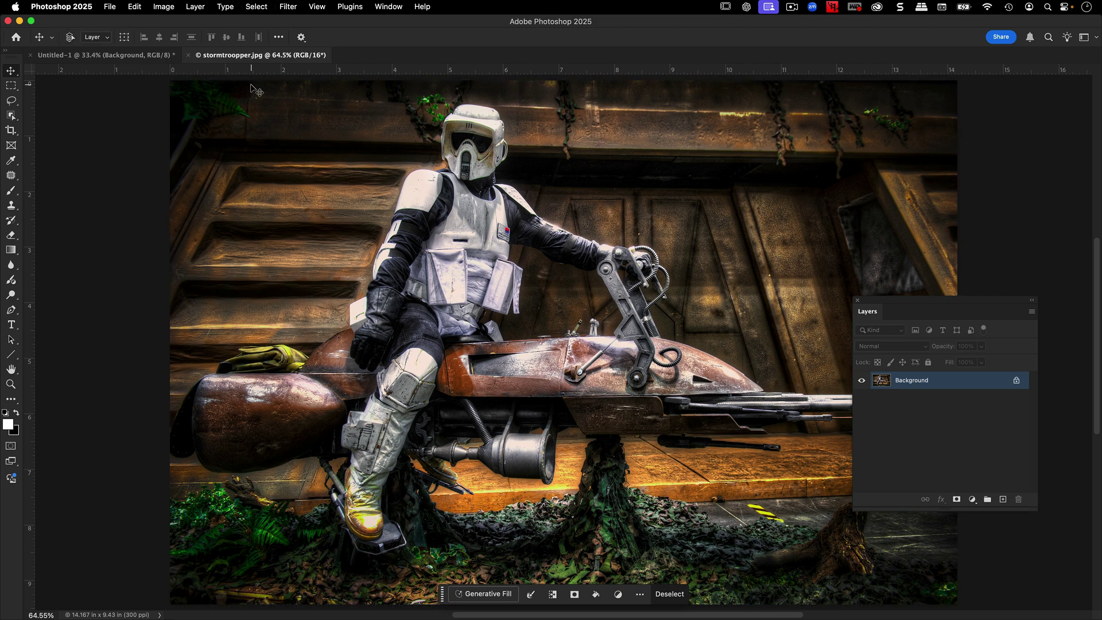
key(super+d)
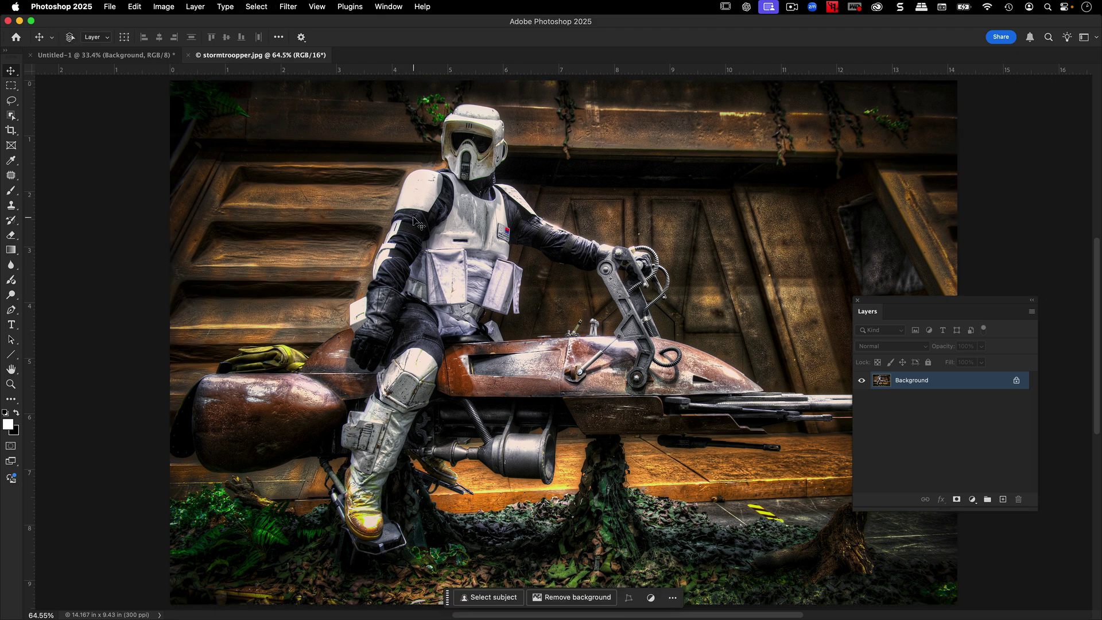
scroll(241, 155, up, 3)
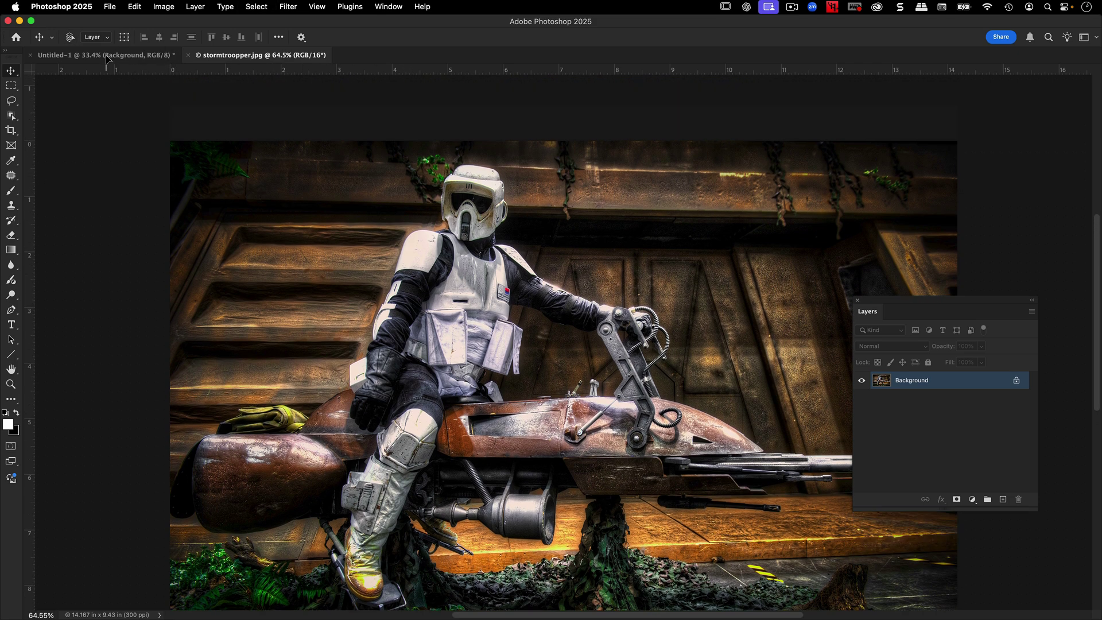
drag(107, 59, 481, 302)
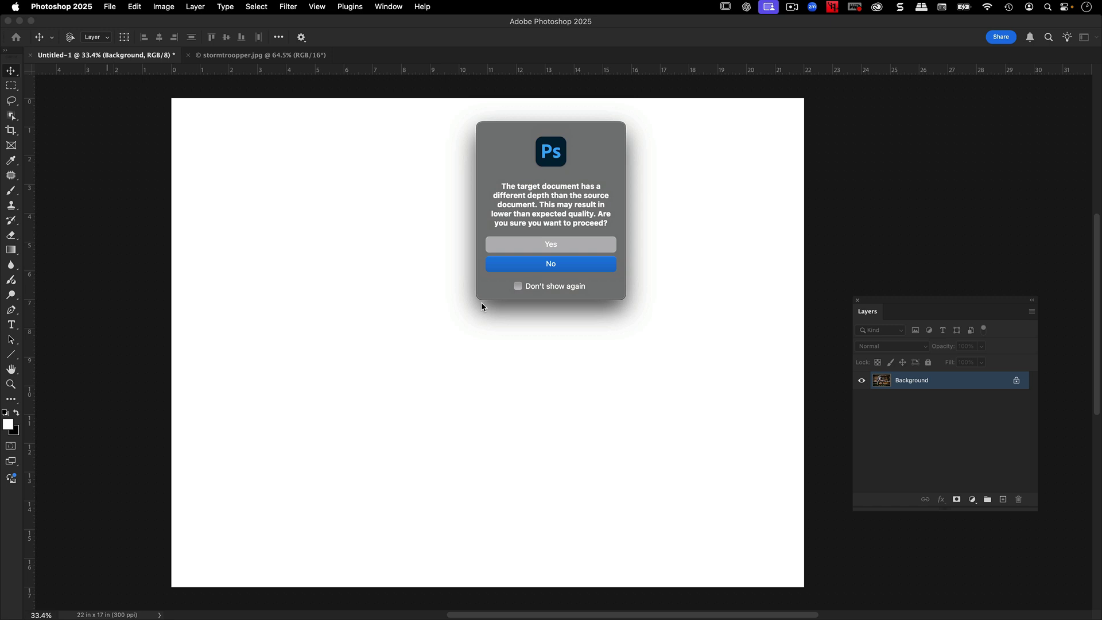
click(574, 244)
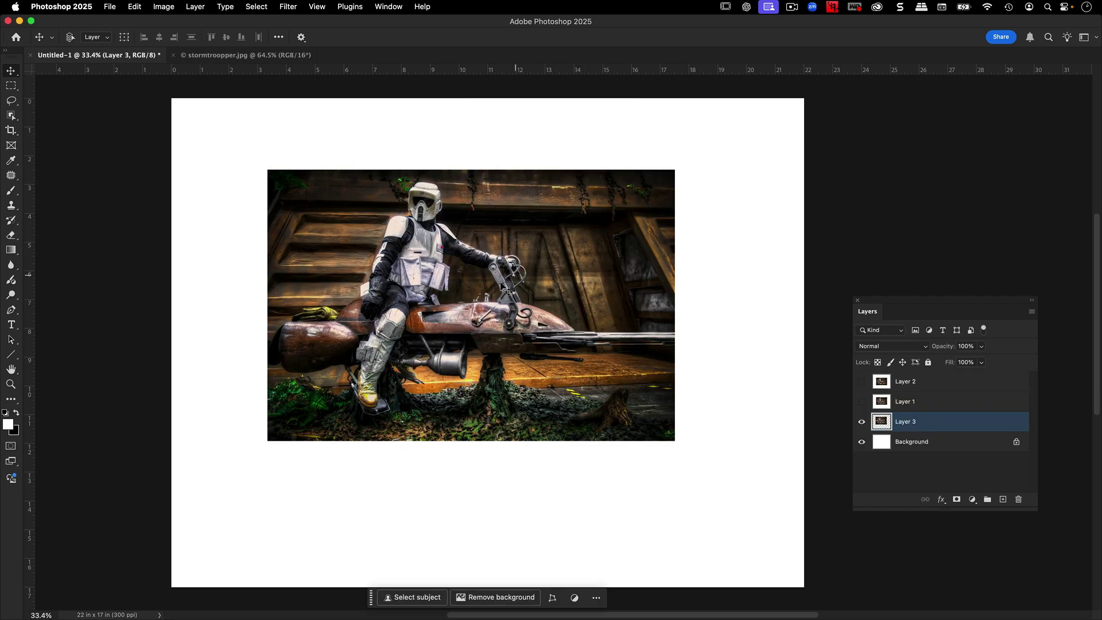
Step: Check the Untitled-1 document's image size in inches and close the dialog
click(163, 7)
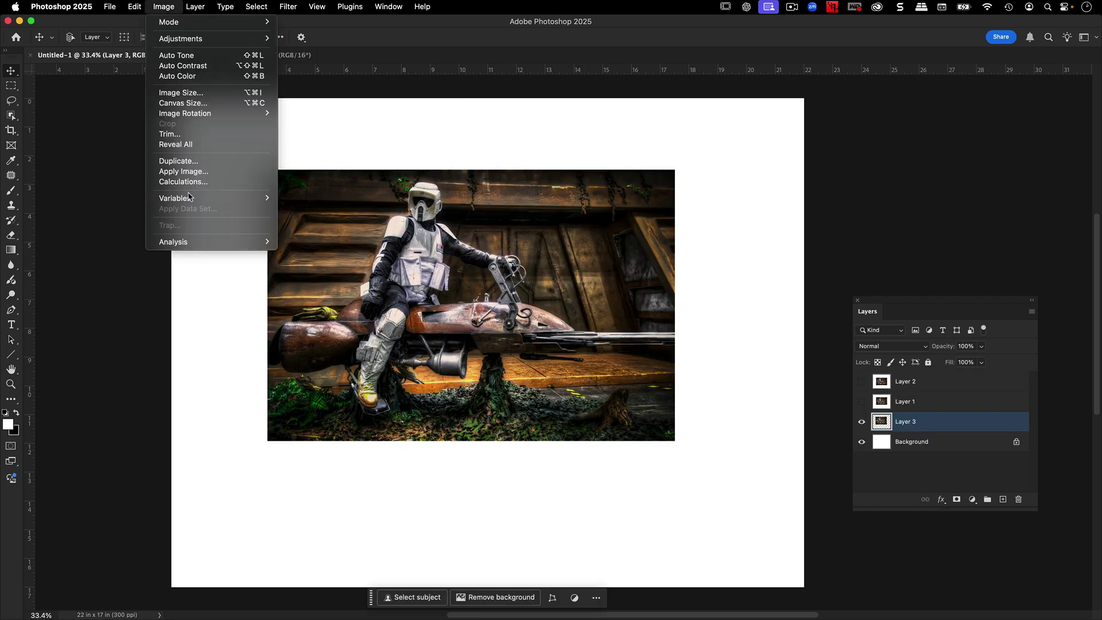
click(202, 94)
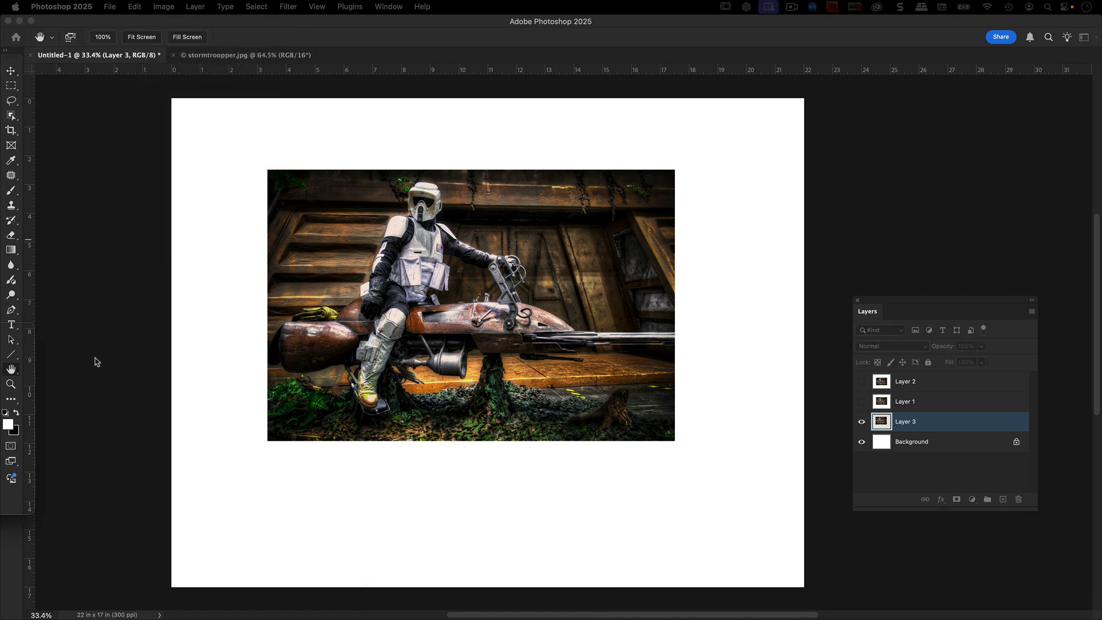
click(539, 335)
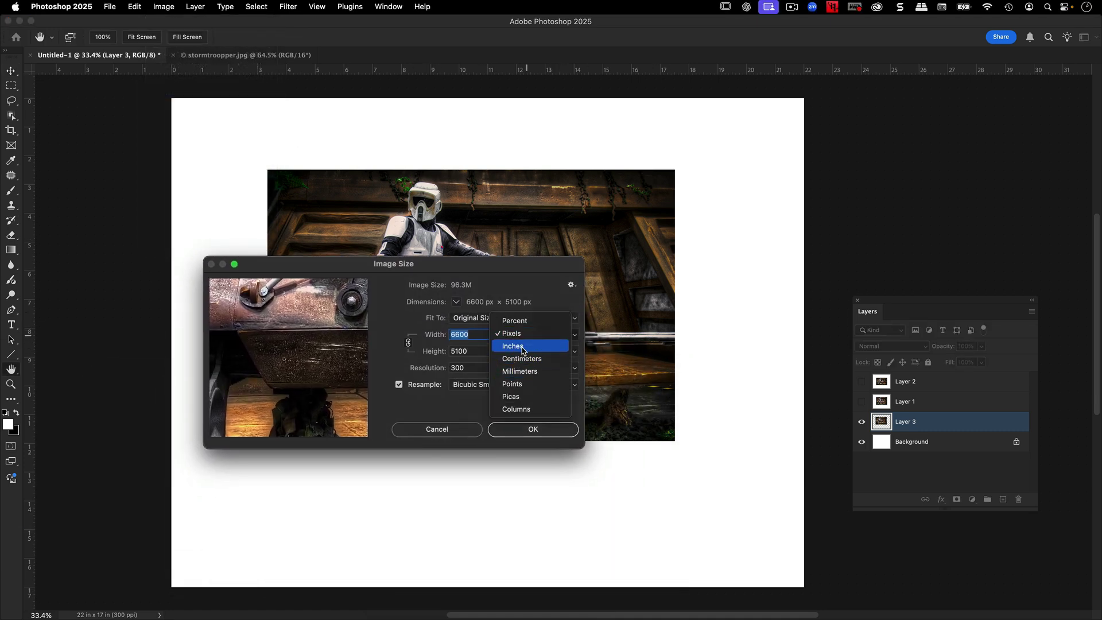
click(512, 346)
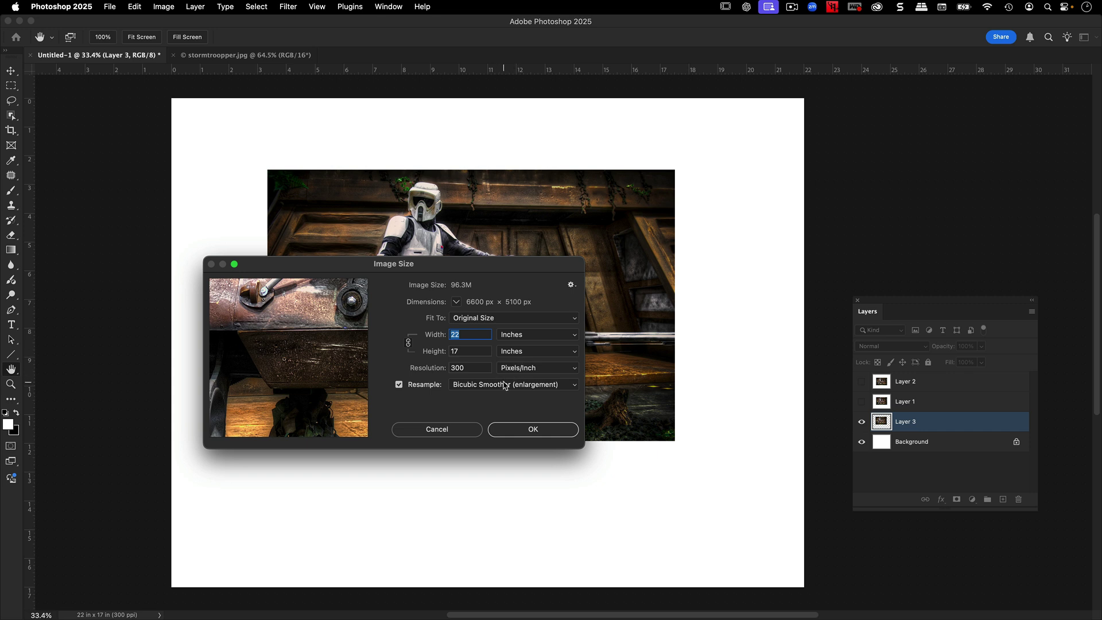
click(533, 432)
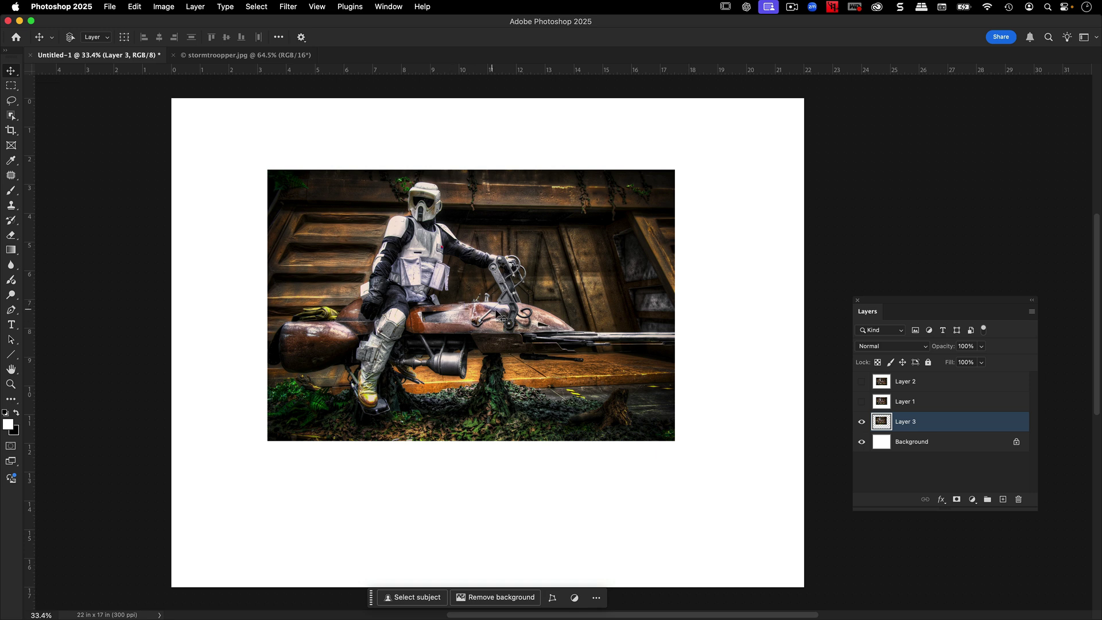
Step: Move the Layer 3 photo into the canvas's upper-left corner and place guides along its right and bottom edges
drag(442, 318, 346, 247)
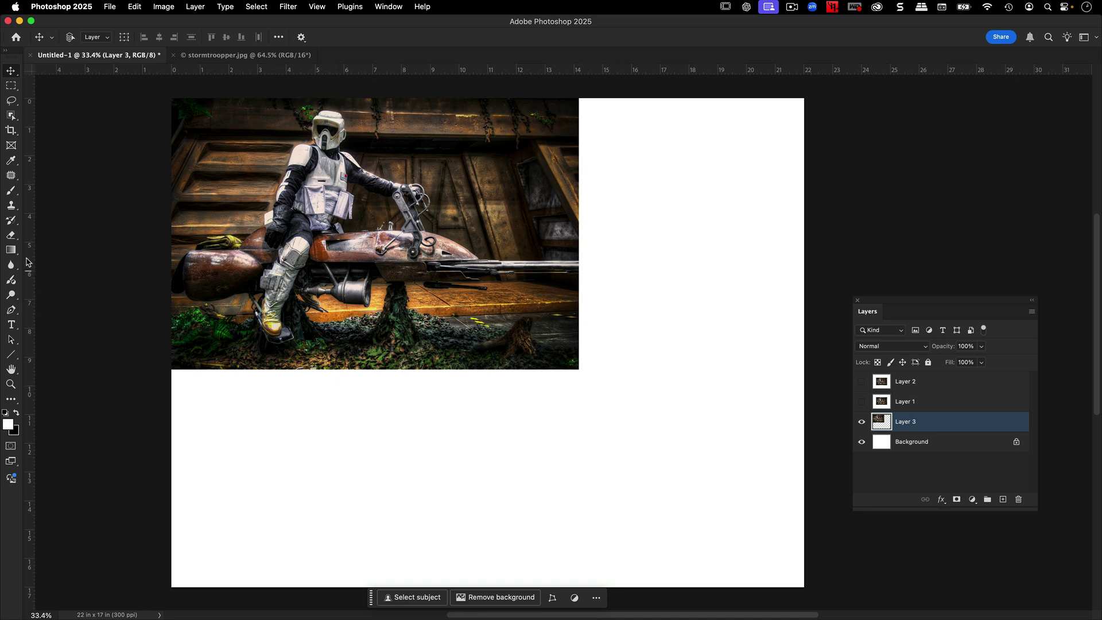
drag(30, 264, 579, 298)
drag(529, 75, 519, 363)
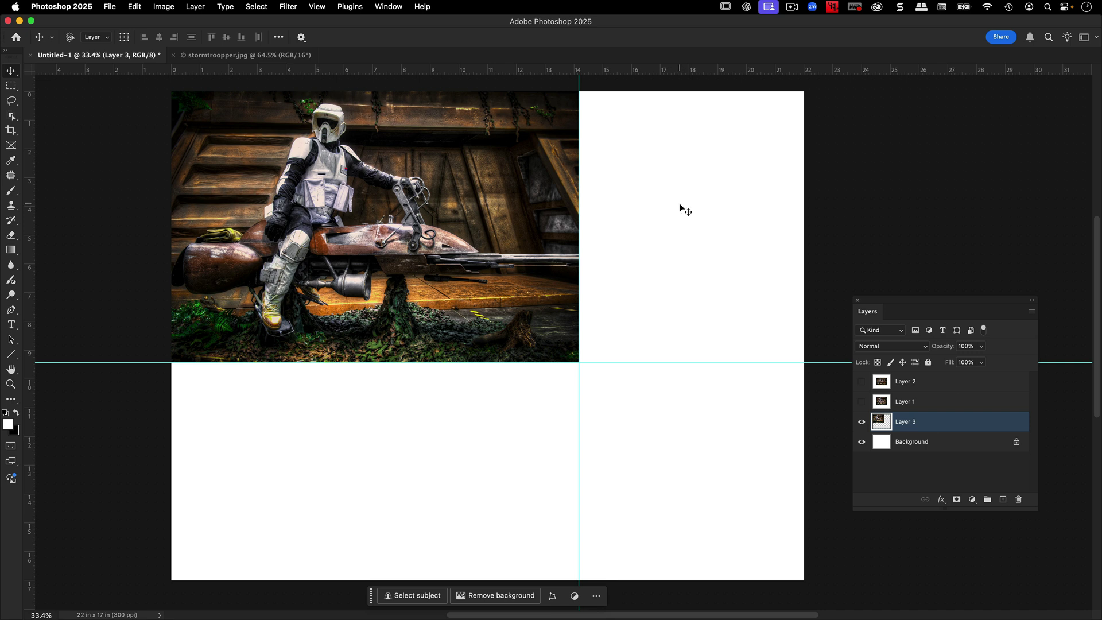
Step: Draw a black rectangle about 2350 px wide and 375 px high along the canvas's top edge, from the vertical guide to the right edge
key(u)
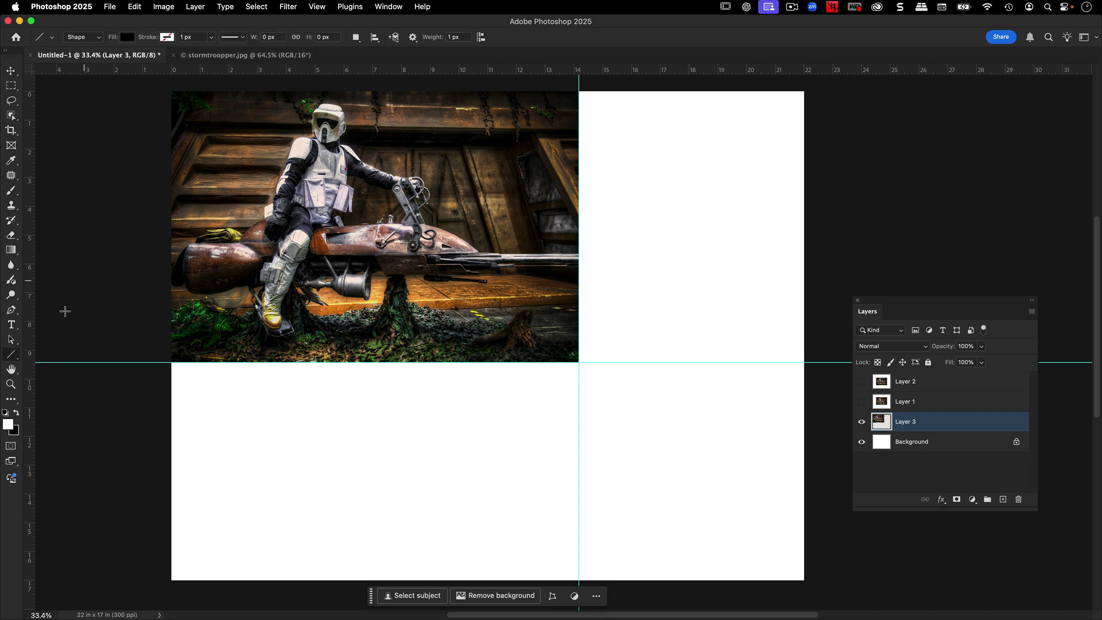
right_click(13, 356)
click(77, 353)
drag(579, 91, 803, 127)
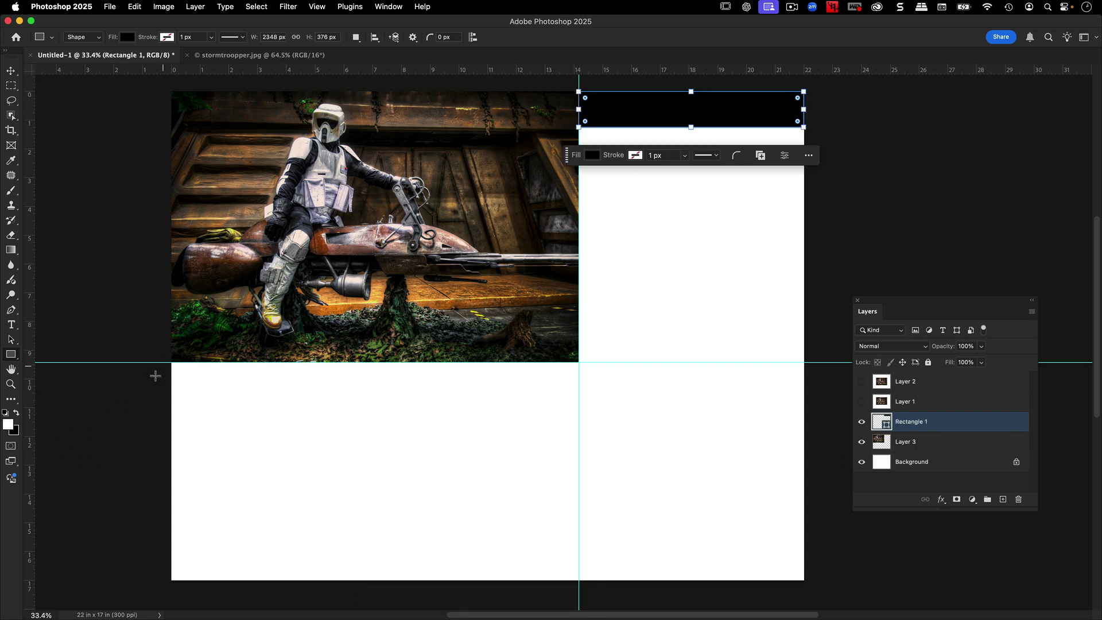
Step: Draw a black rectangle about 290 px wide and 2270 px high along the canvas's left edge, from the horizontal guide to the bottom edge
drag(171, 362, 199, 580)
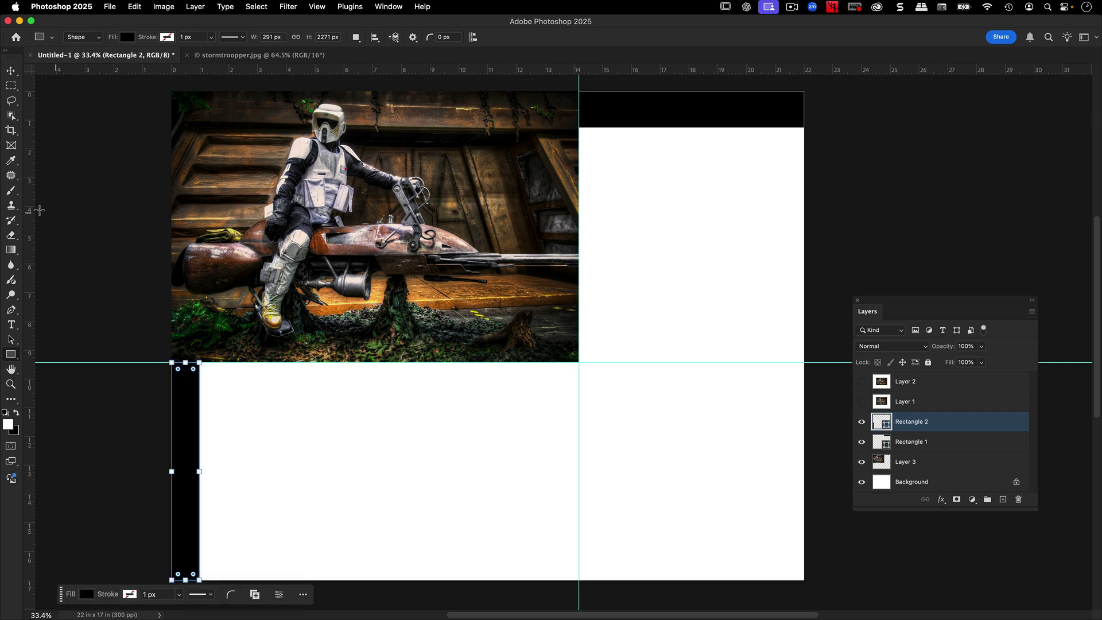
Step: Select the Rectangle 1 shape along the canvas's top edge and place a vertical guide at its horizontal centre
drag(30, 207, 692, 196)
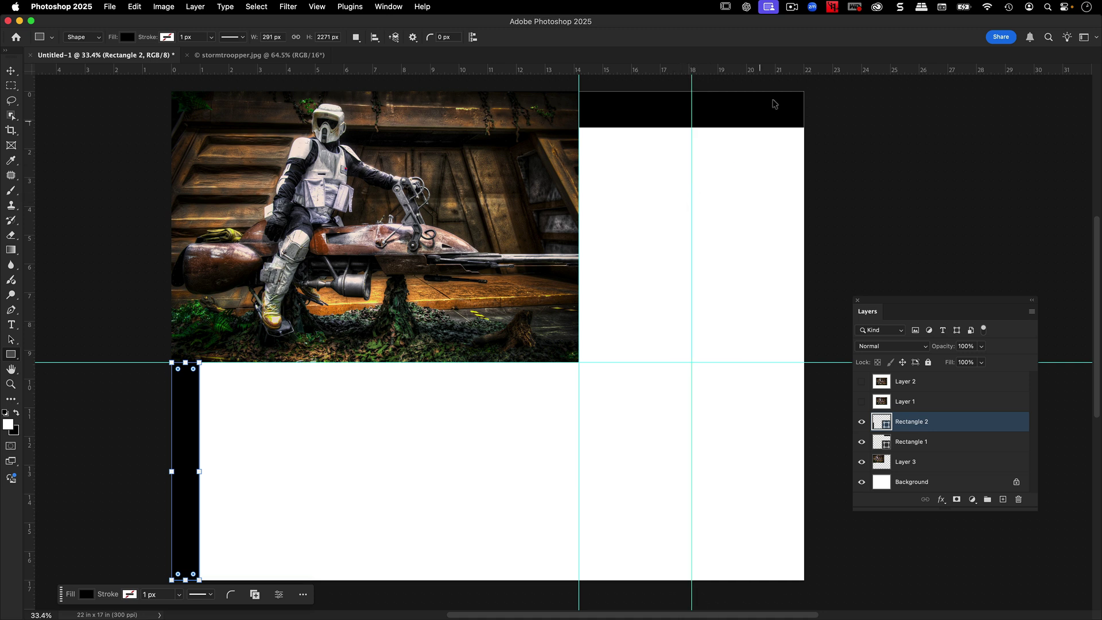
key(super+z)
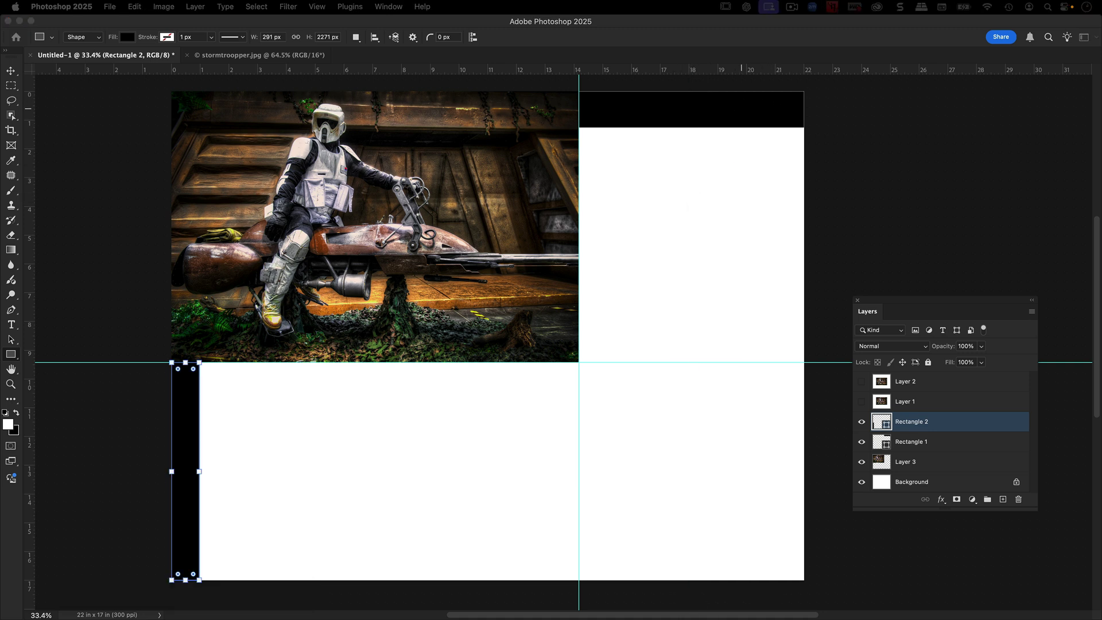
click(720, 116)
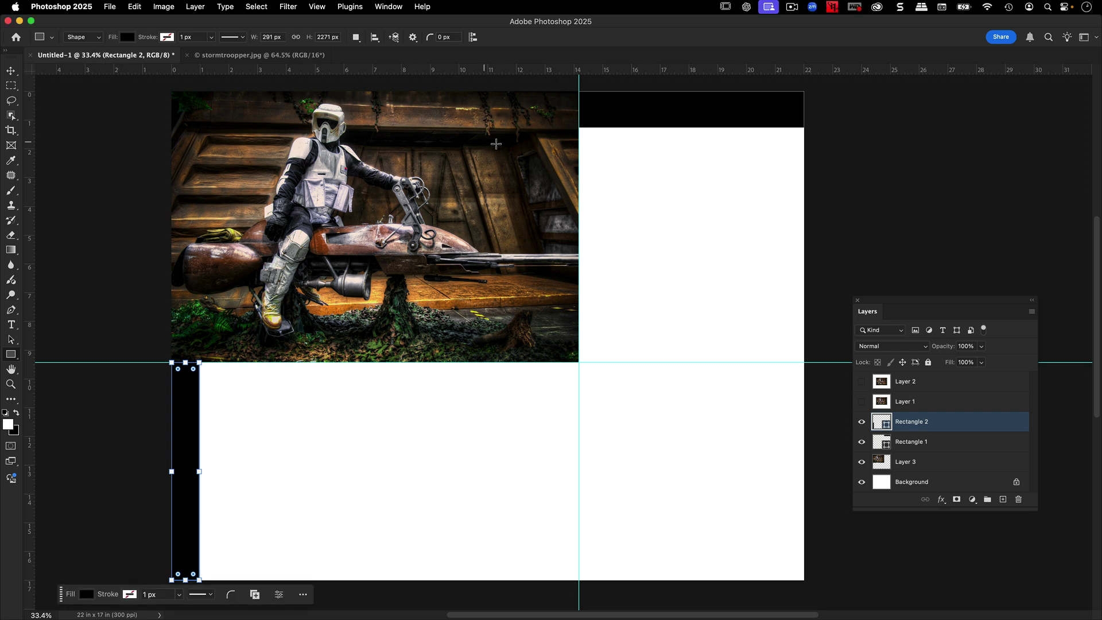
key(v)
click(666, 119)
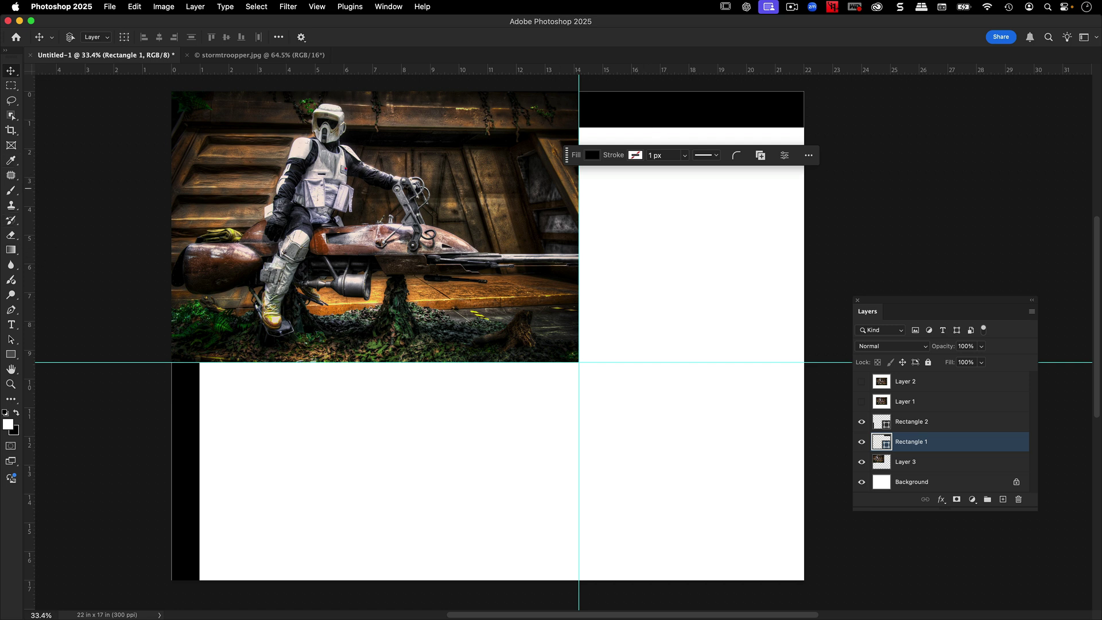
drag(31, 230, 691, 207)
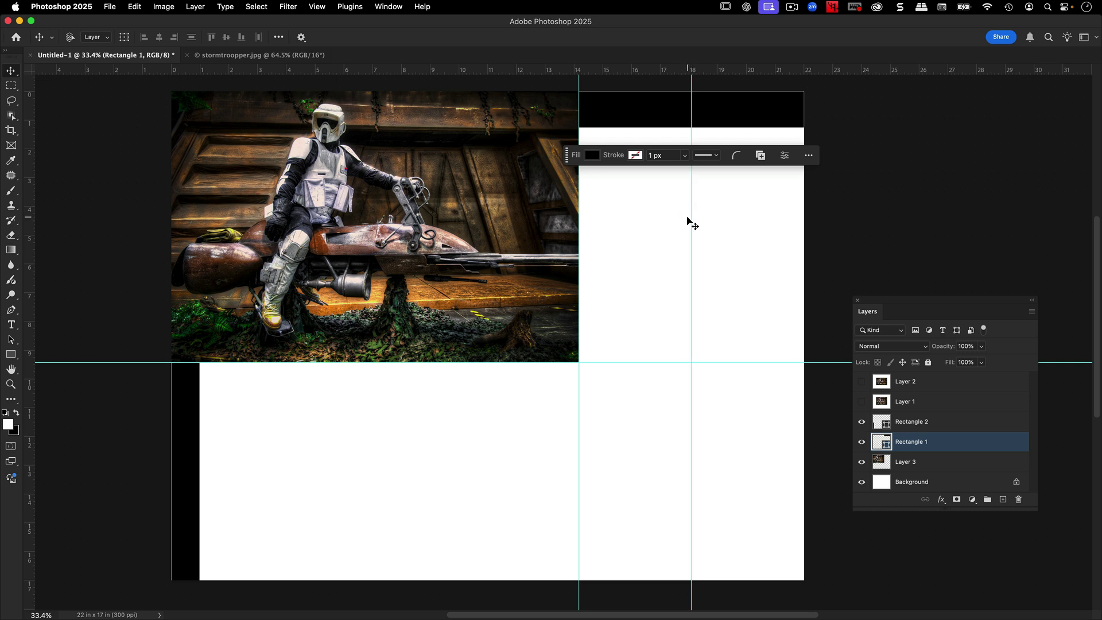
Step: Select the Rectangle 2 layer and place a horizontal guide at that shape's vertical centre
click(930, 425)
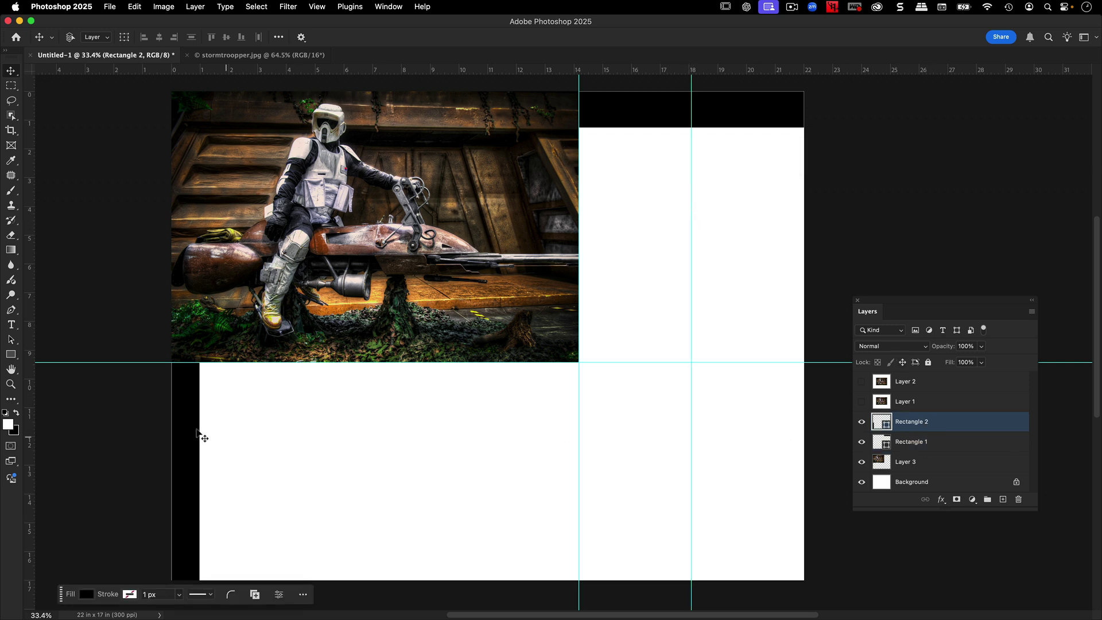
drag(210, 70, 246, 471)
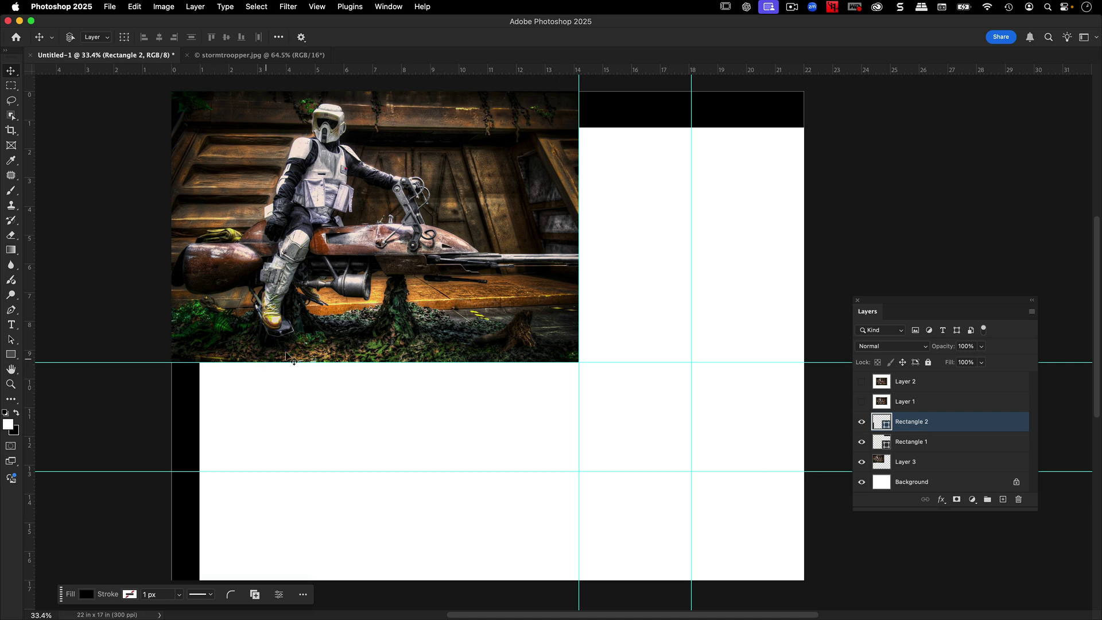
mouse_move(273, 325)
mouse_down()
mouse_move(376, 360)
mouse_move(277, 332)
mouse_up()
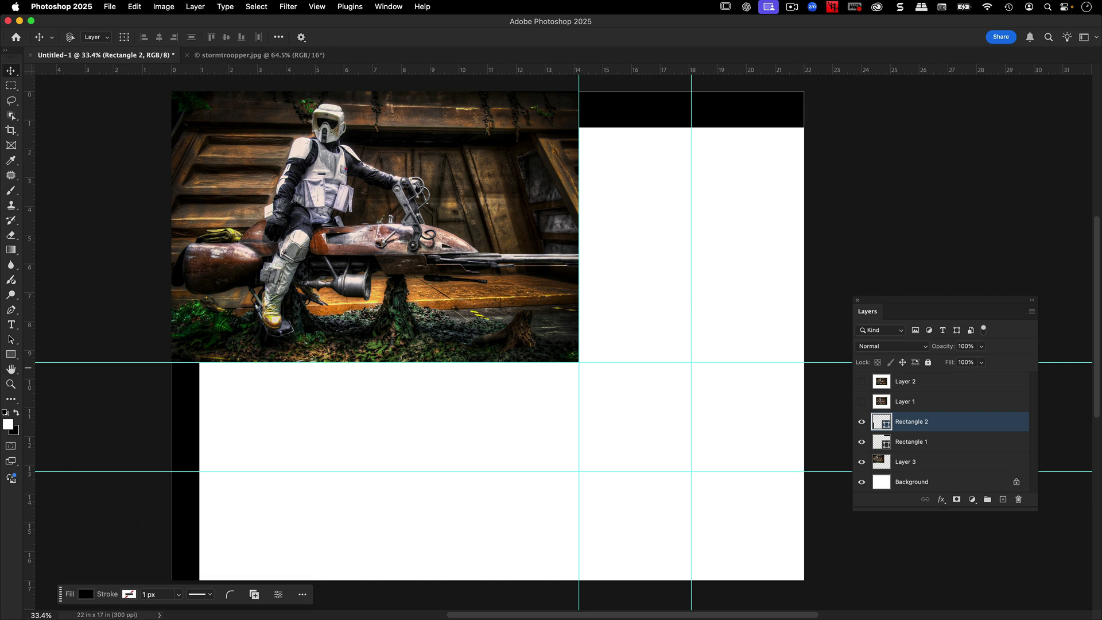
Step: Draw a 1 px diagonal line from the lower guide at the canvas's right edge to the upper guide at its left edge
drag(12, 356, 61, 402)
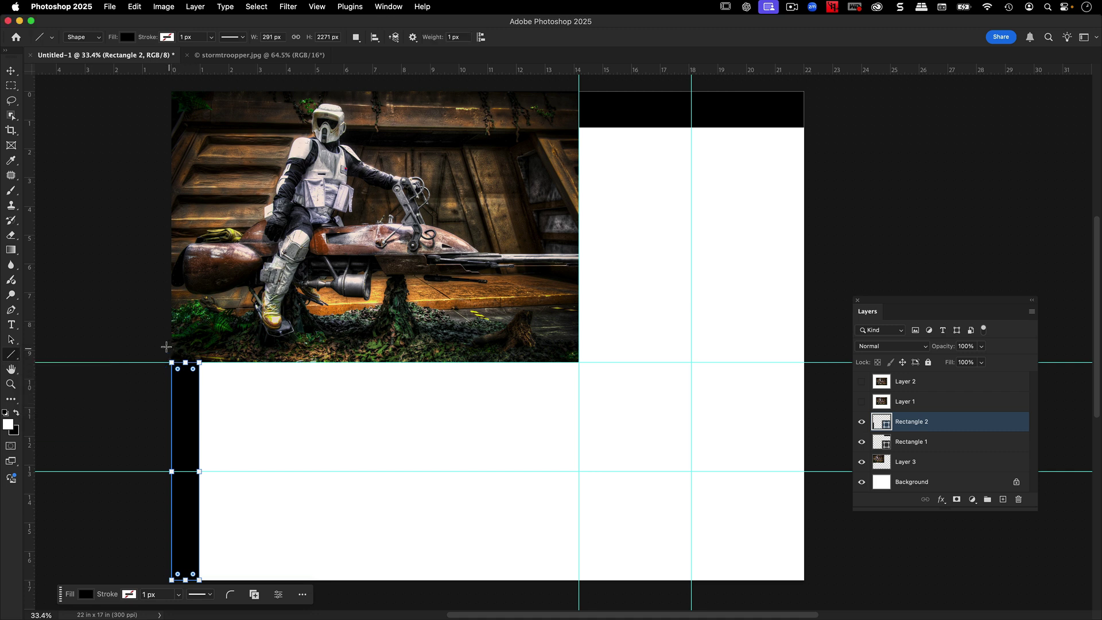
drag(803, 472, 168, 362)
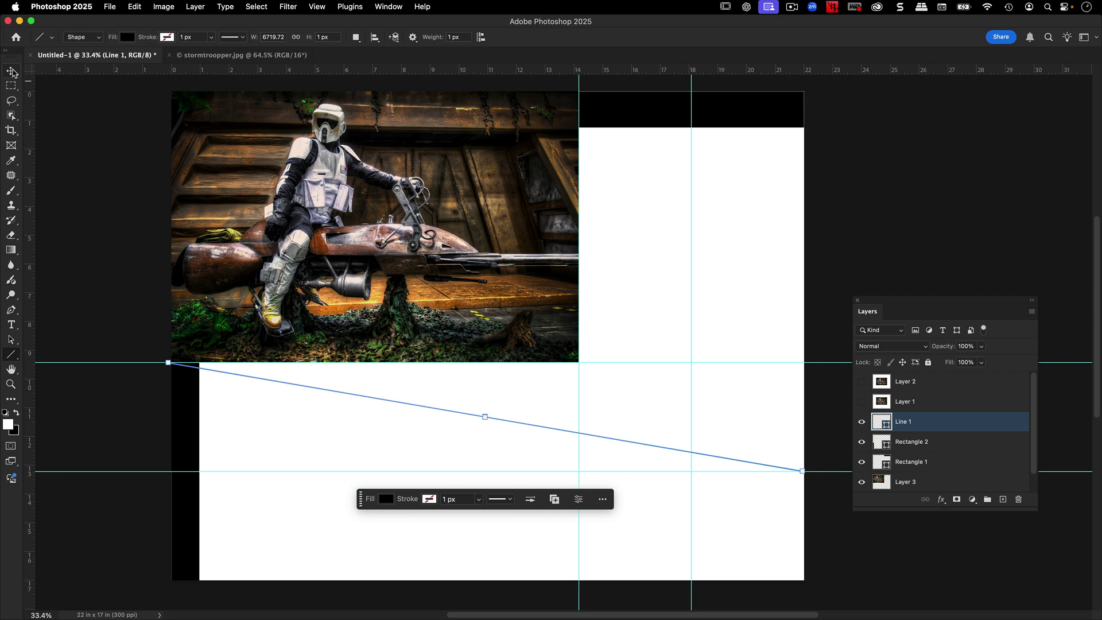
Step: Move the Layer 3 photo so its lower-right corner sits where the diagonal line crosses the rightmost vertical guide
click(12, 72)
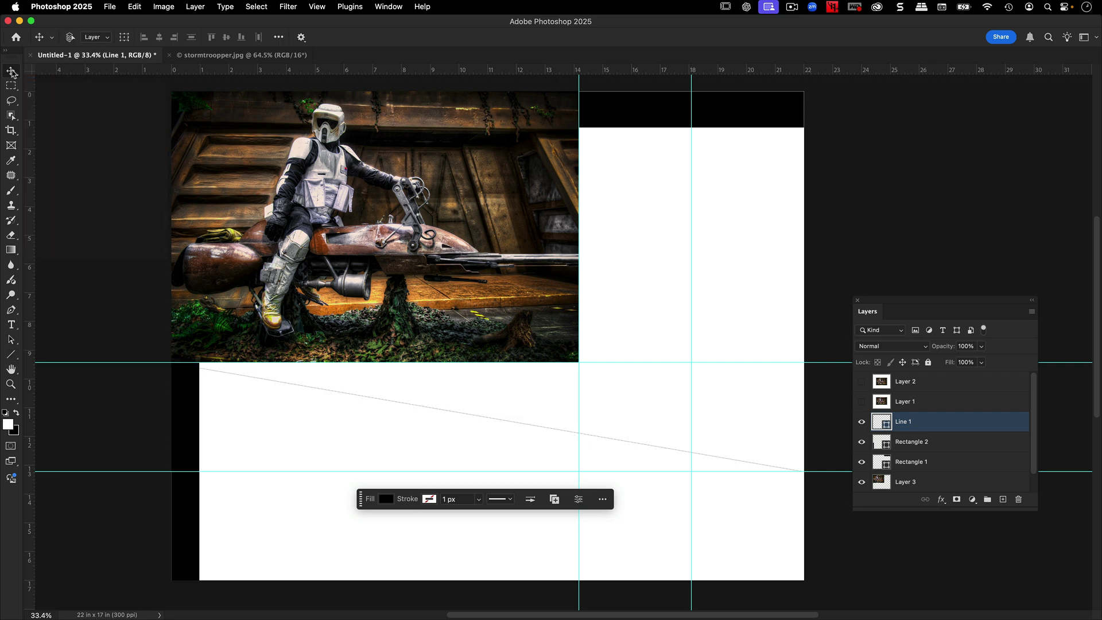
click(935, 480)
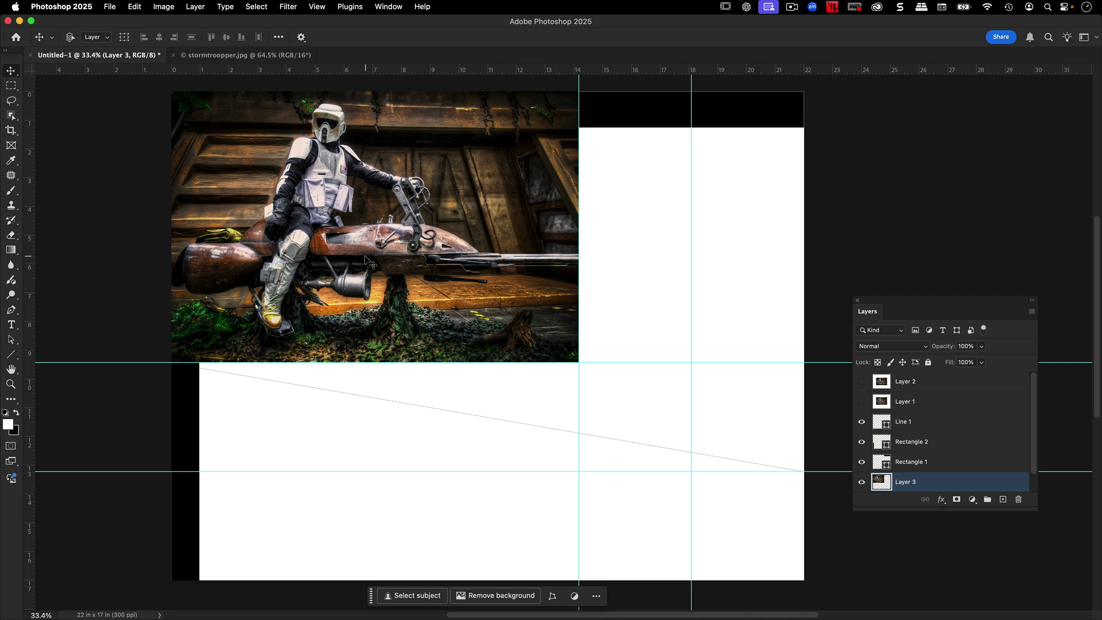
drag(366, 260, 477, 348)
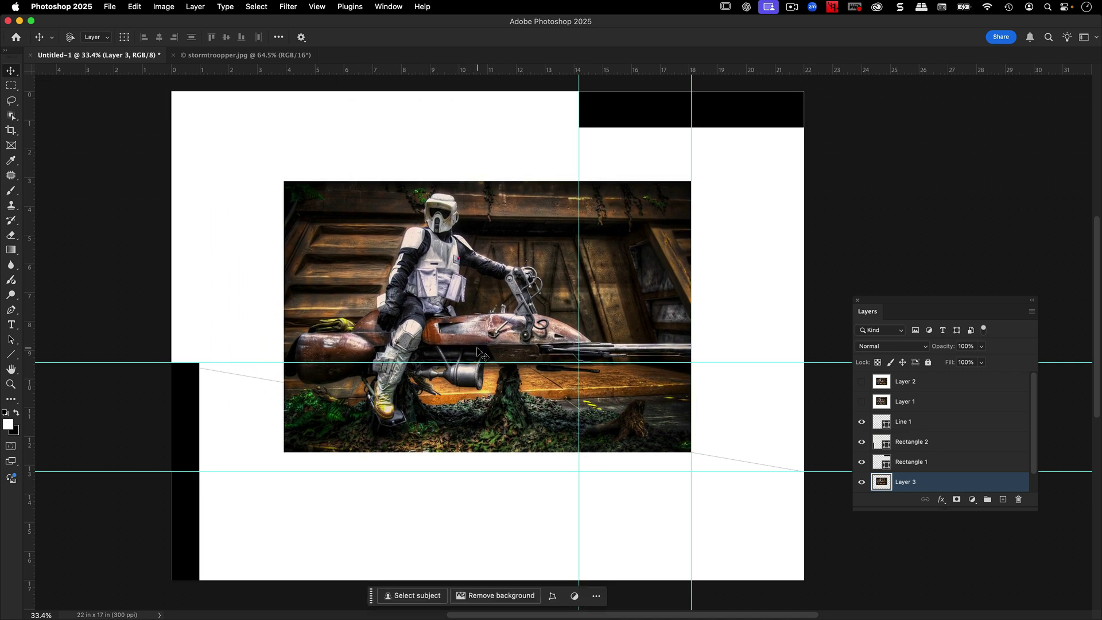
Step: Delete the Rectangle 1, Rectangle 2 and Line 1 layers, and clear all guides from the document
scroll(952, 482, down, 1)
click(952, 482)
click(955, 423)
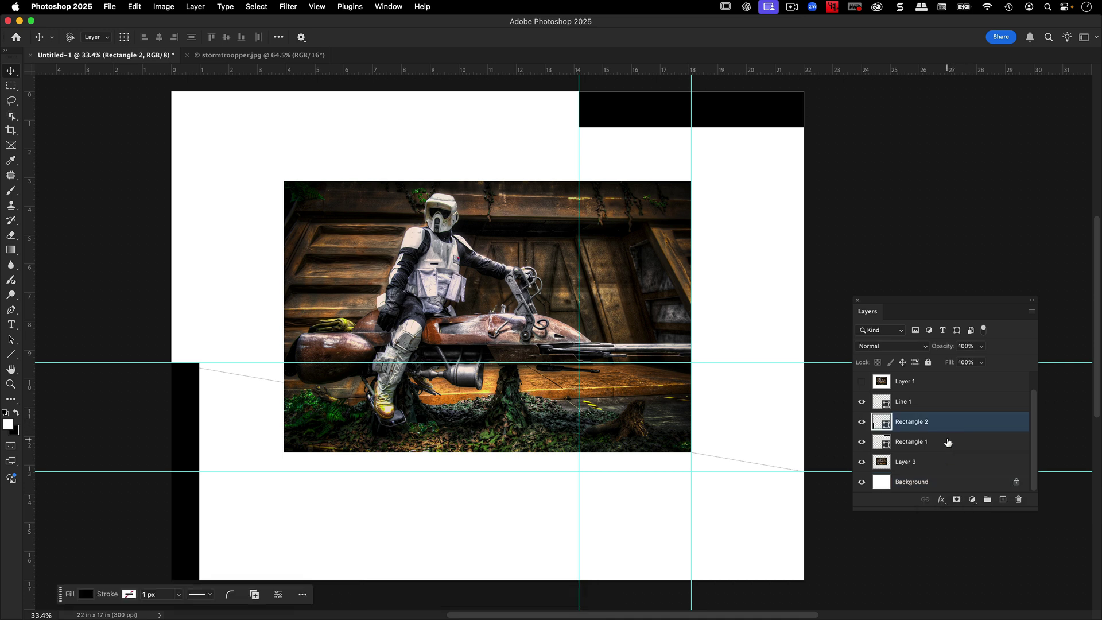
shift+click(947, 443)
key(Delete)
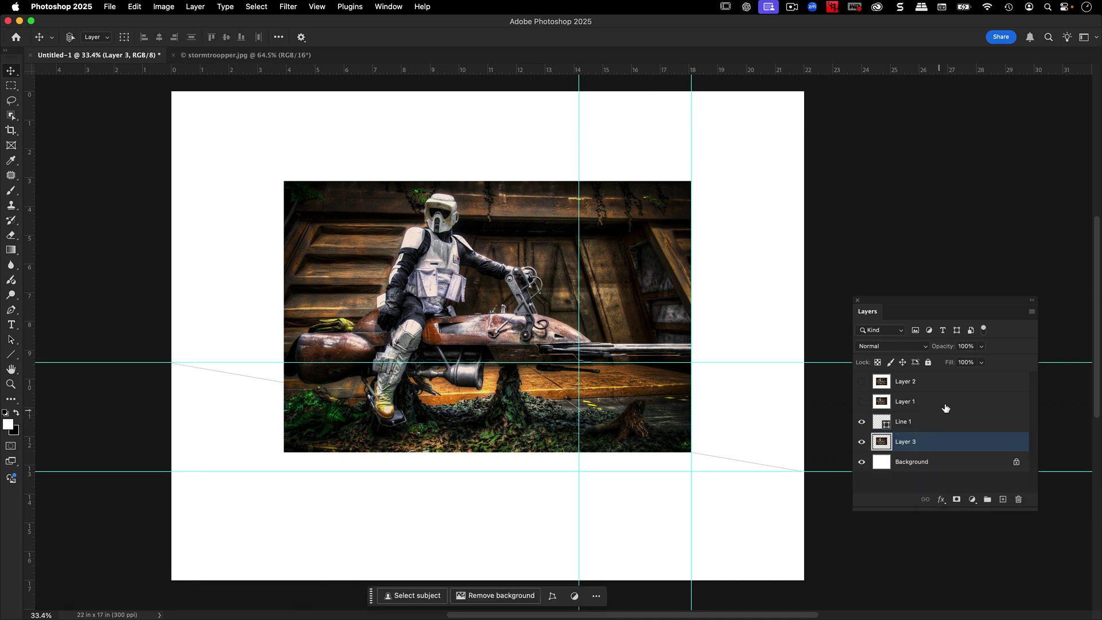
click(946, 423)
key(Delete)
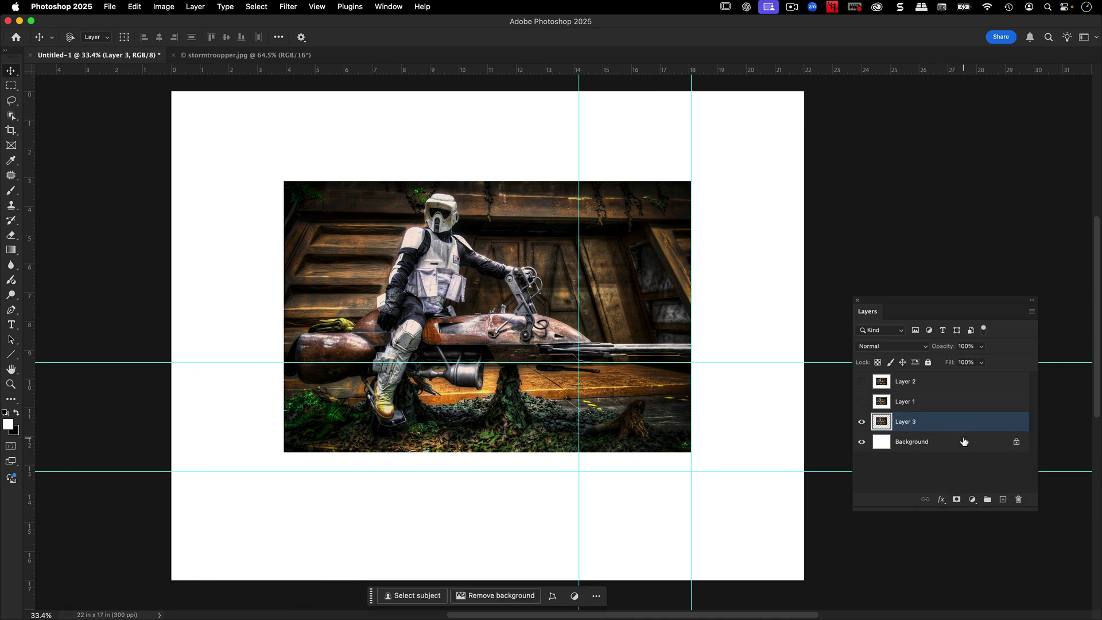
right_click(691, 362)
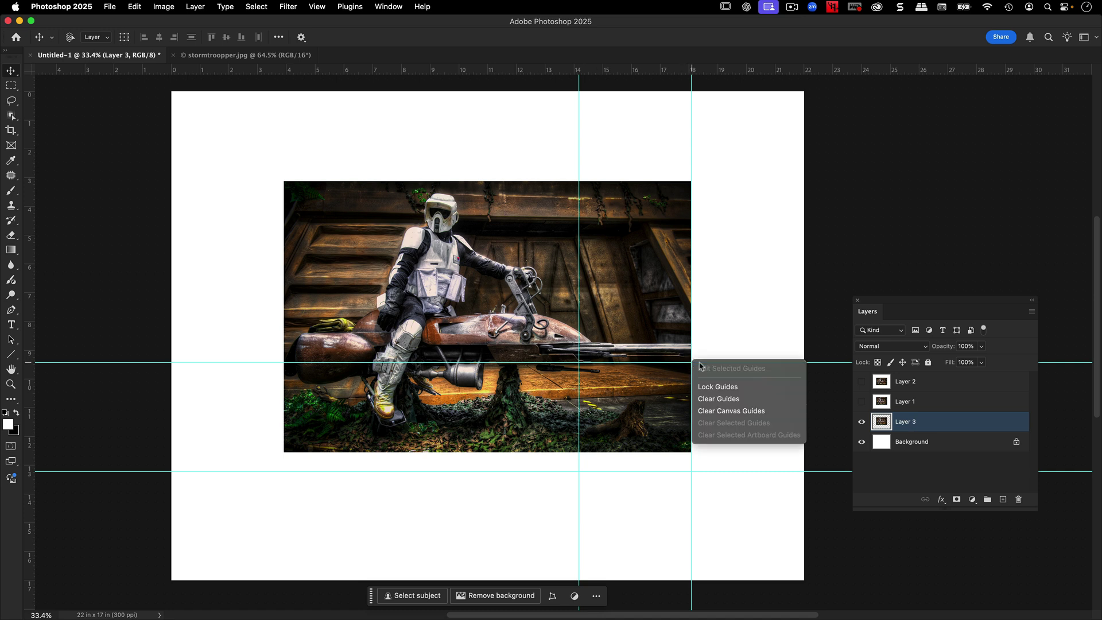
click(740, 396)
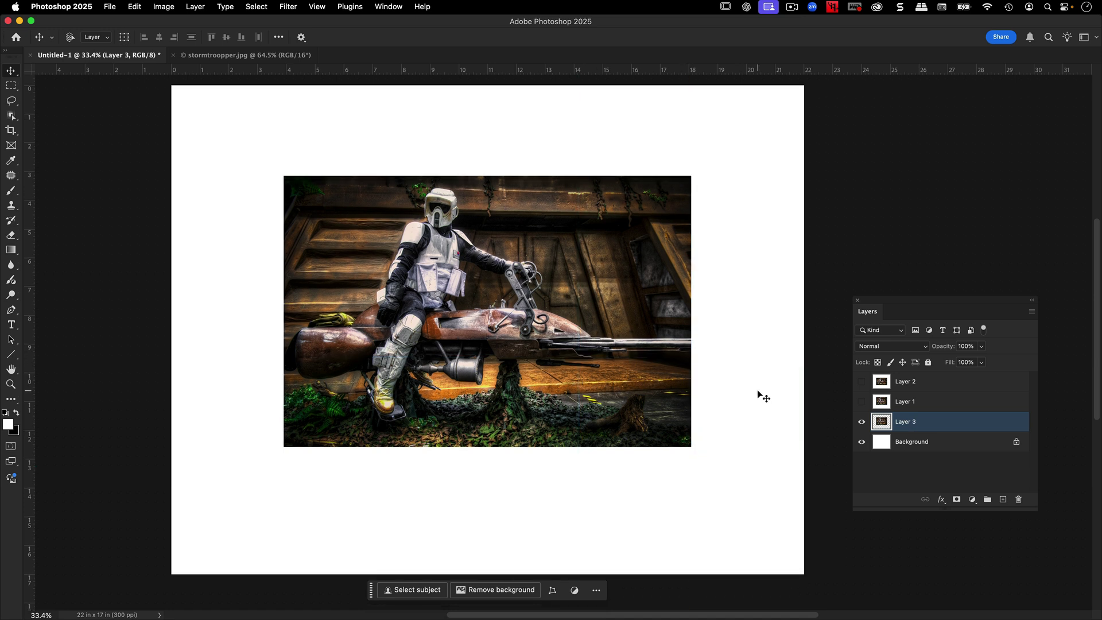